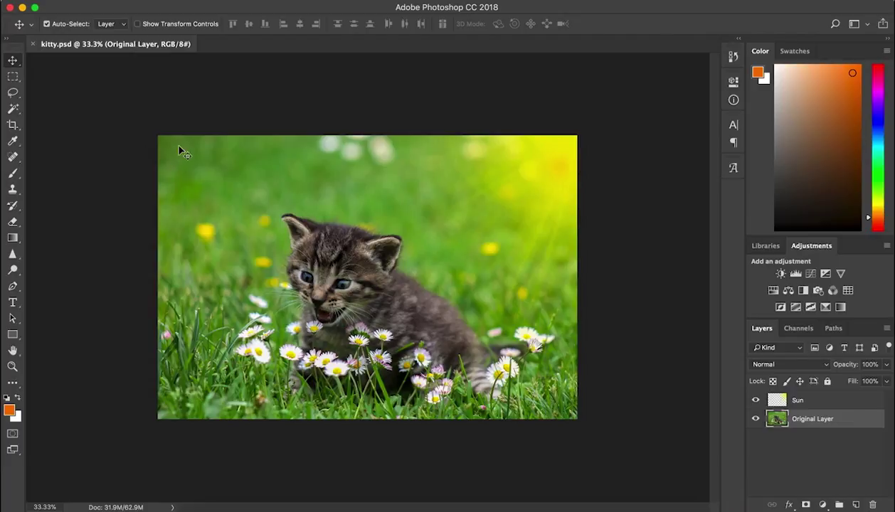
Toggle the Sun layer's visibility off and on to compare the yellow glow.
{"action": "left_click", "coordinate": [755, 400]}
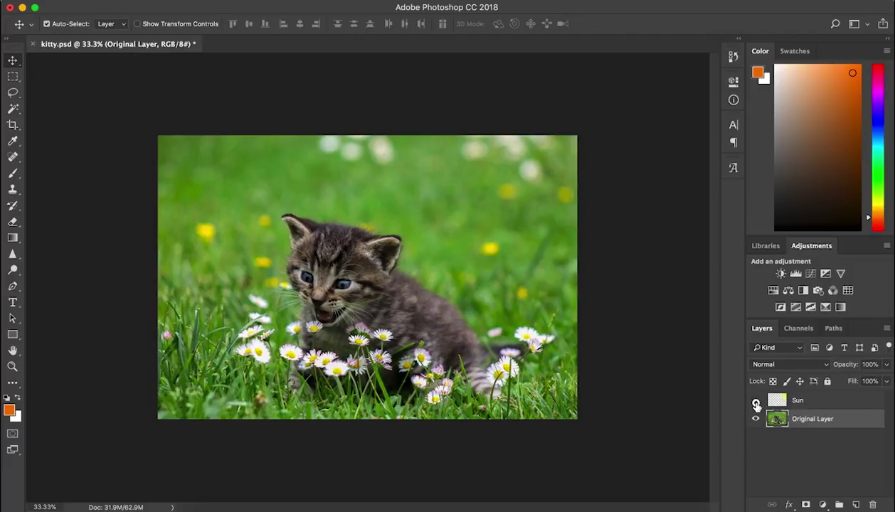
{"action": "left_click", "coordinate": [755, 400]}
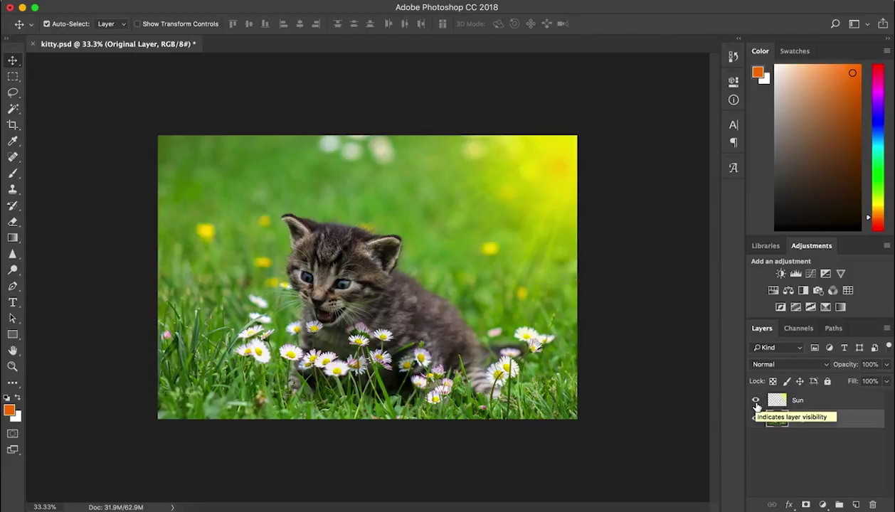
{"action": "left_click", "coordinate": [755, 401]}
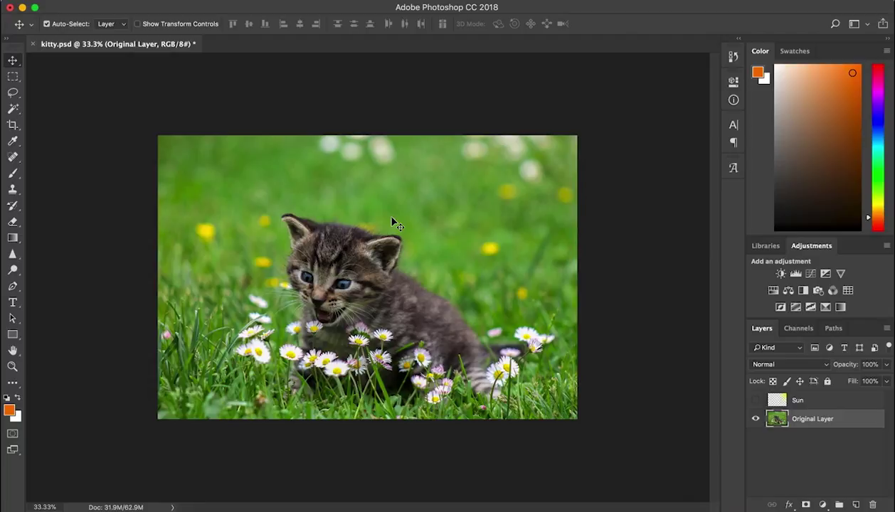
{"action": "left_click", "coordinate": [755, 401]}
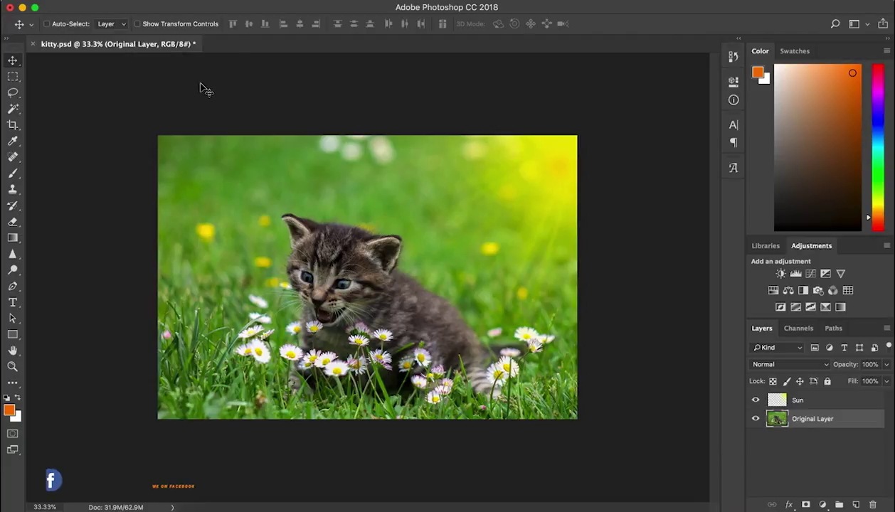
Save the kitty document and open kitty-2948404.jpg as a second document.
{"action": "key", "text": "super+s"}
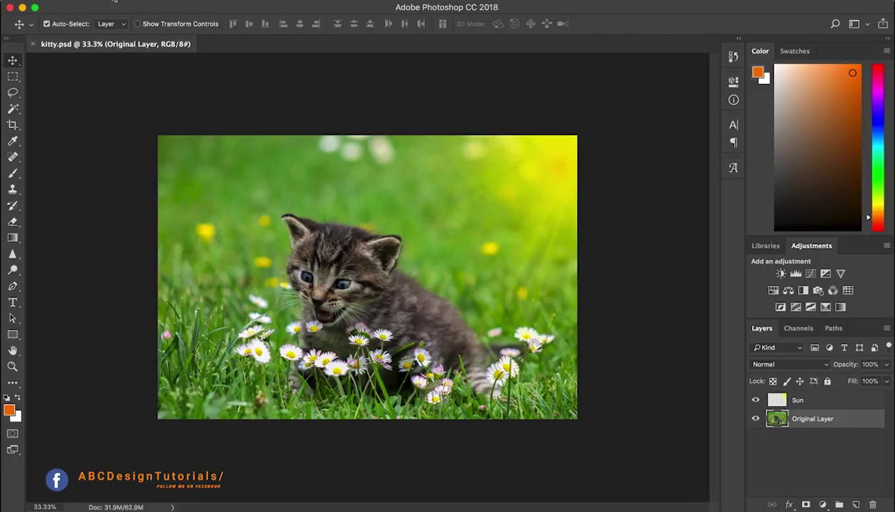
{"action": "left_click", "coordinate": [114, 1]}
{"action": "left_click", "coordinate": [126, 19]}
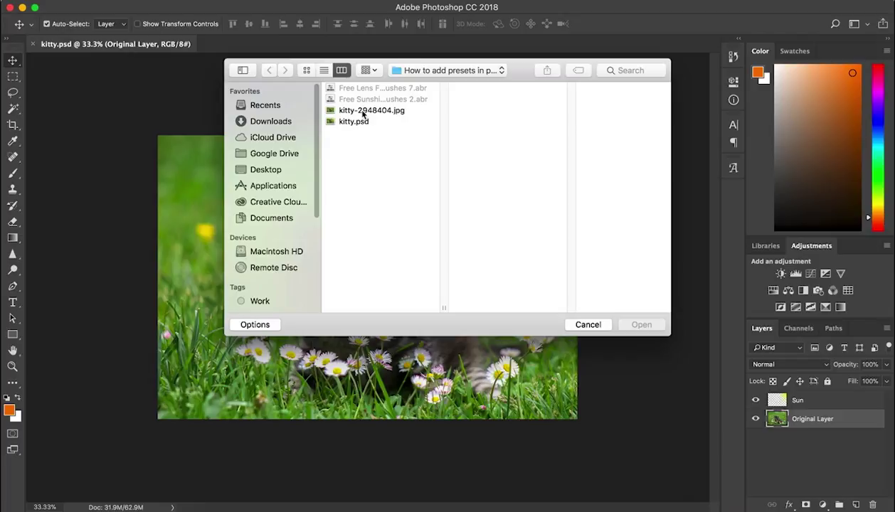
{"action": "left_click", "coordinate": [363, 112]}
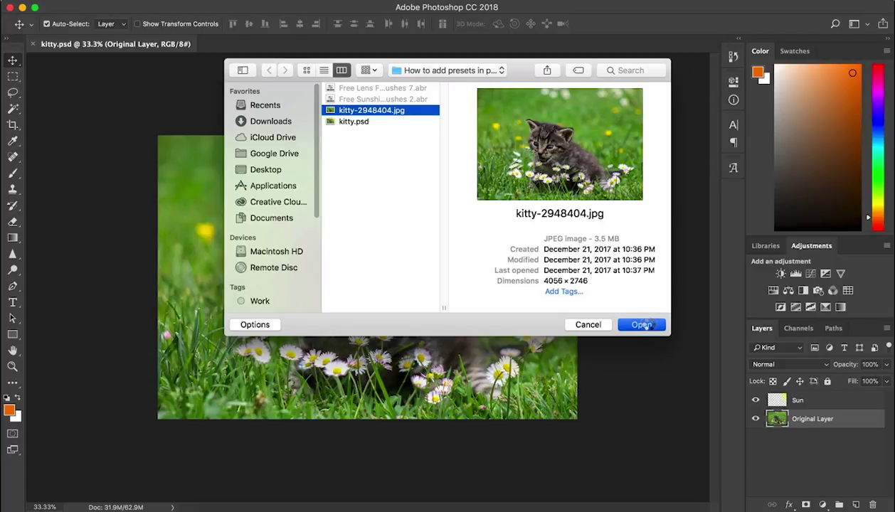
{"action": "left_click", "coordinate": [643, 324]}
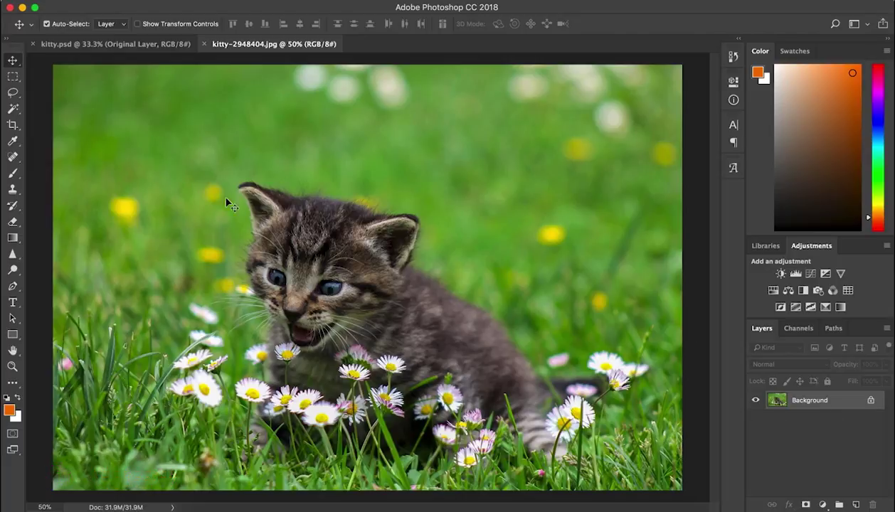
Unlock the photo's Background layer and rename it 'Original Layer'.
{"action": "left_click", "coordinate": [870, 401]}
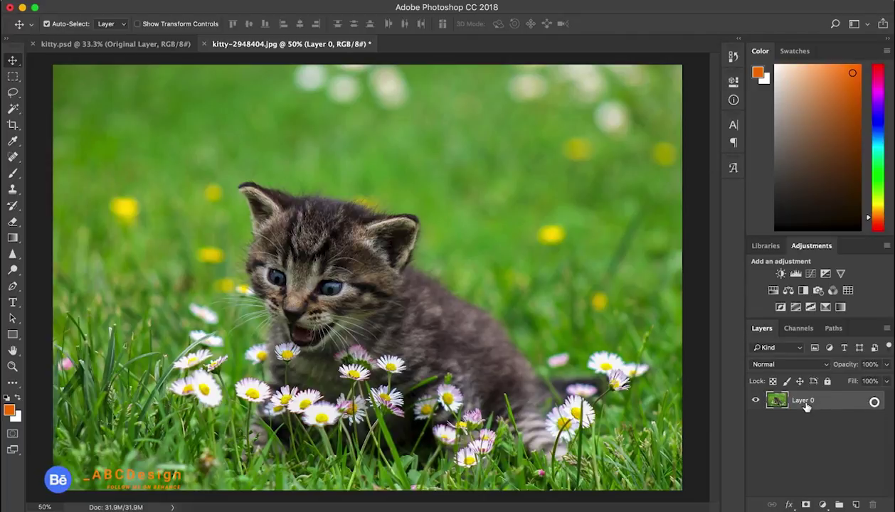
{"action": "double_click", "coordinate": [800, 400]}
{"action": "type", "text": "Oligin"}
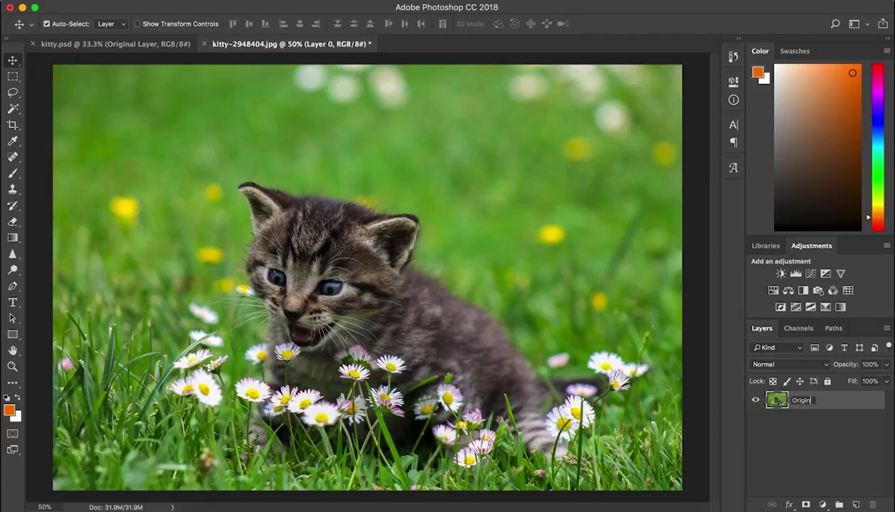
{"action": "type", "text": "al Layer"}
{"action": "key", "text": "Return"}
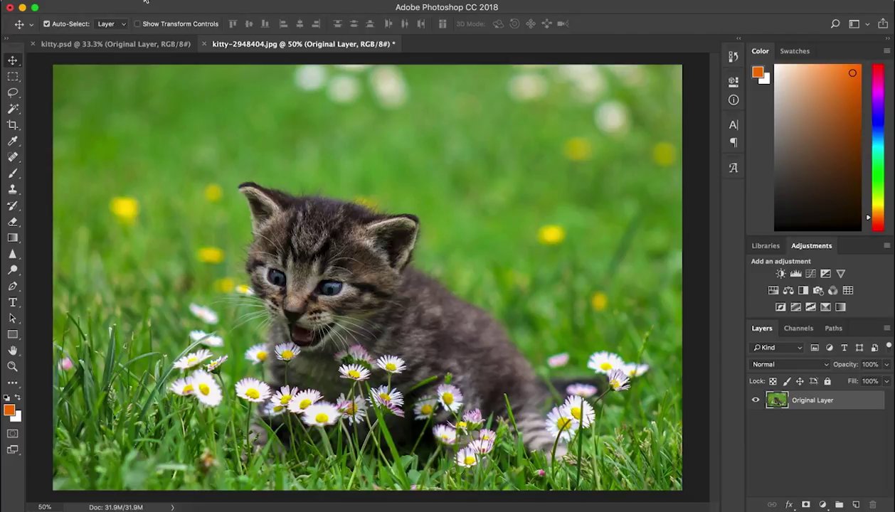
Open the Preset Manager from the Edit menu to view the installed brush groups.
{"action": "left_click", "coordinate": [145, 1]}
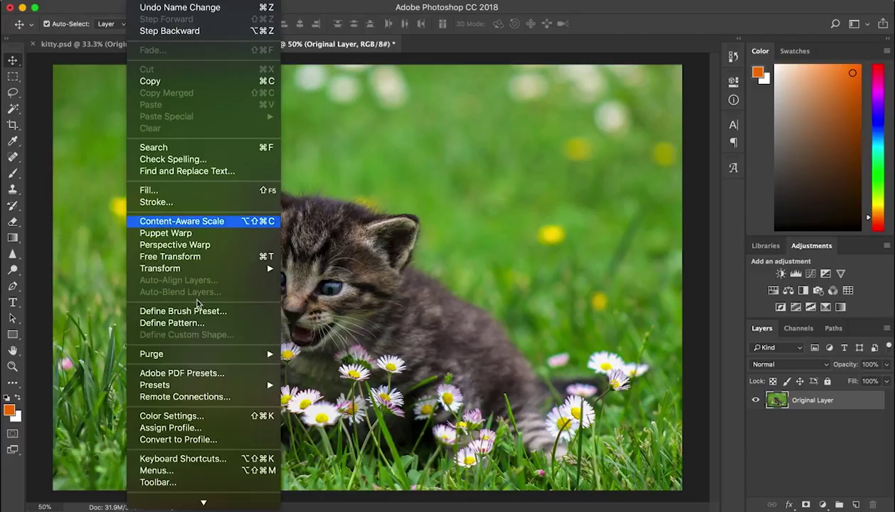
{"action": "mouse_move", "coordinate": [208, 385]}
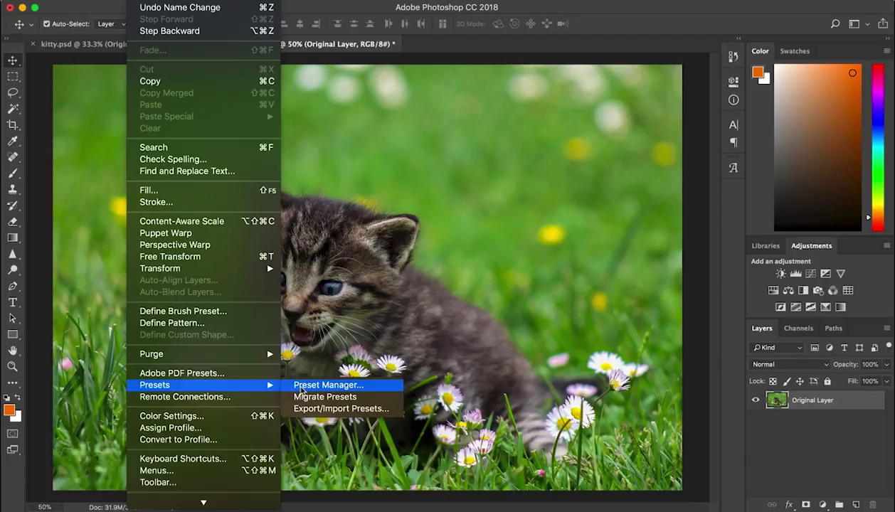
{"action": "left_click", "coordinate": [374, 283]}
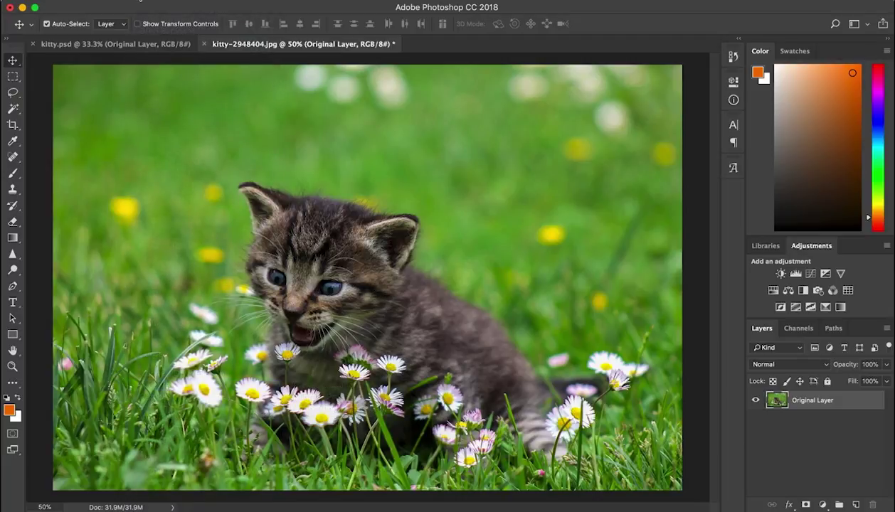
{"action": "left_click", "coordinate": [140, 2]}
{"action": "mouse_move", "coordinate": [250, 388]}
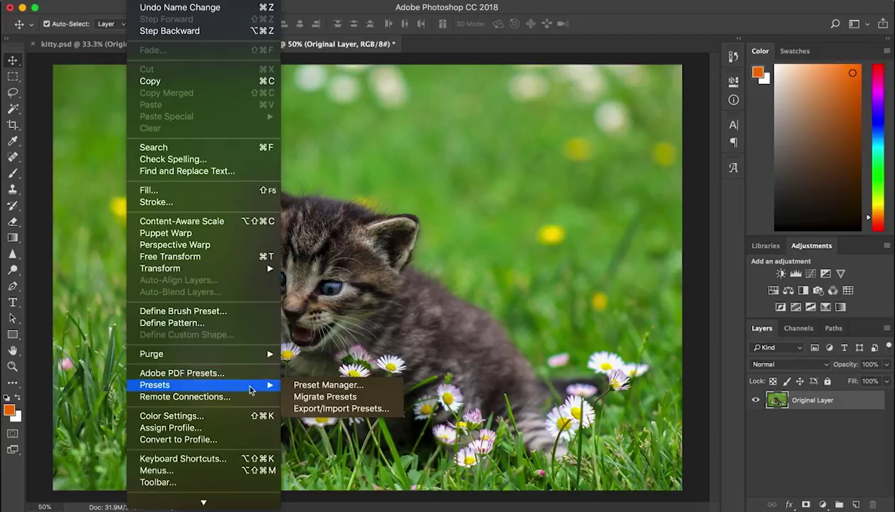
{"action": "left_click", "coordinate": [297, 381]}
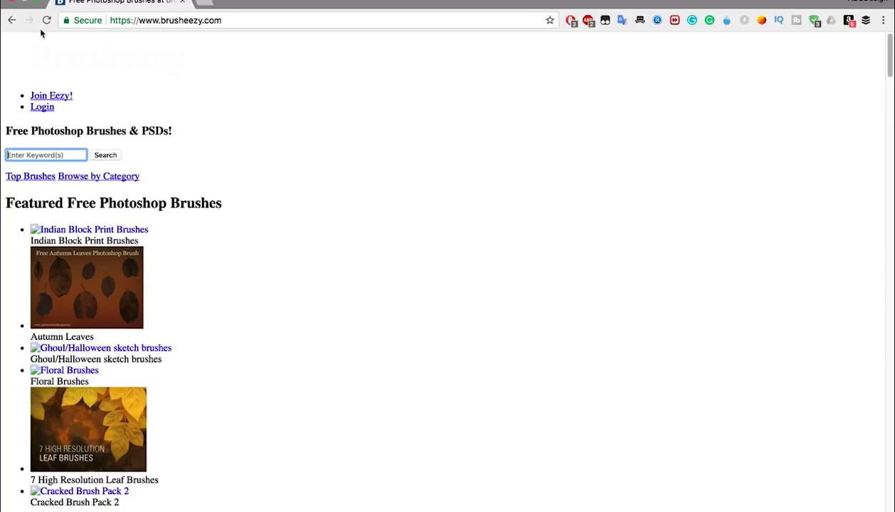
Reload brusheezy.com so its featured free brush packs finish loading.
{"action": "left_click", "coordinate": [46, 20]}
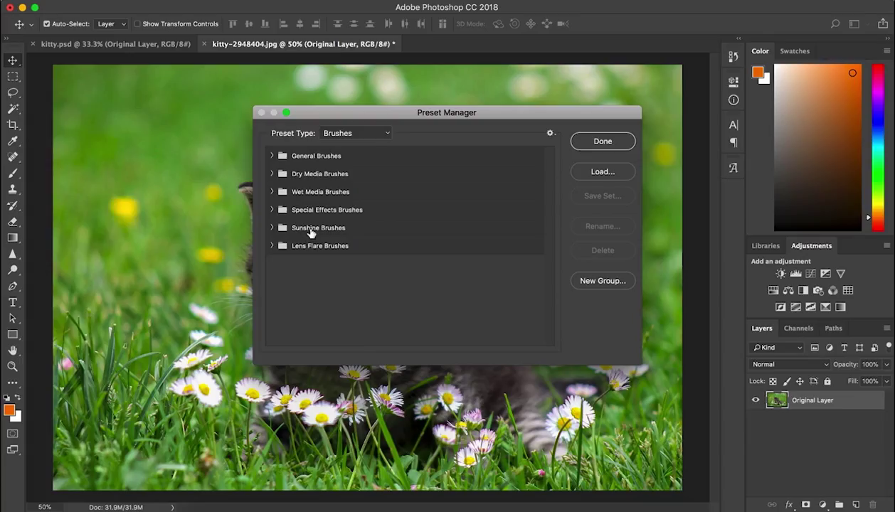
Delete the Sunshine Brushes and Lens Flare Brushes groups from the Preset Manager.
{"action": "left_click", "coordinate": [307, 229]}
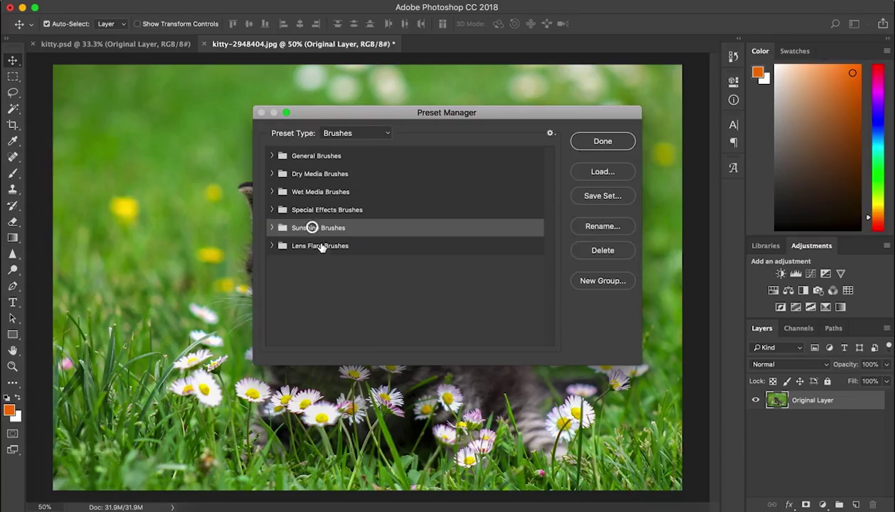
{"action": "left_click", "coordinate": [327, 248], "text": "shift"}
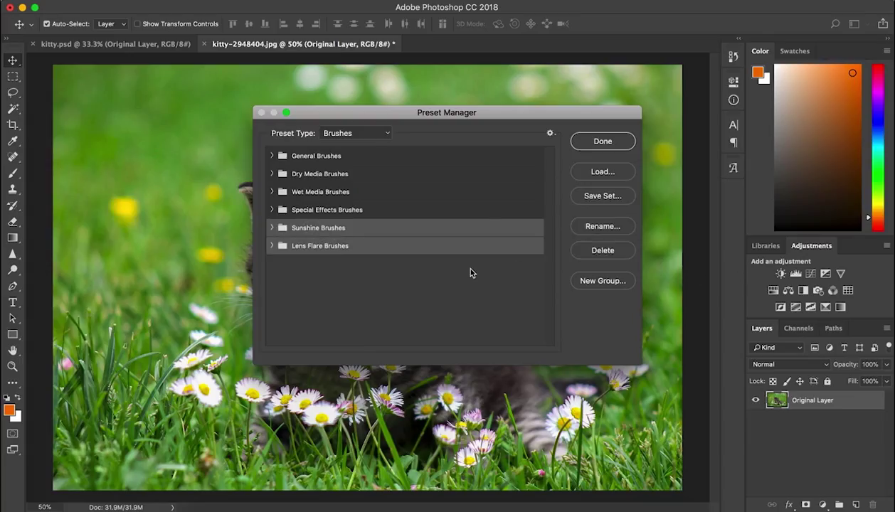
{"action": "left_click", "coordinate": [620, 253]}
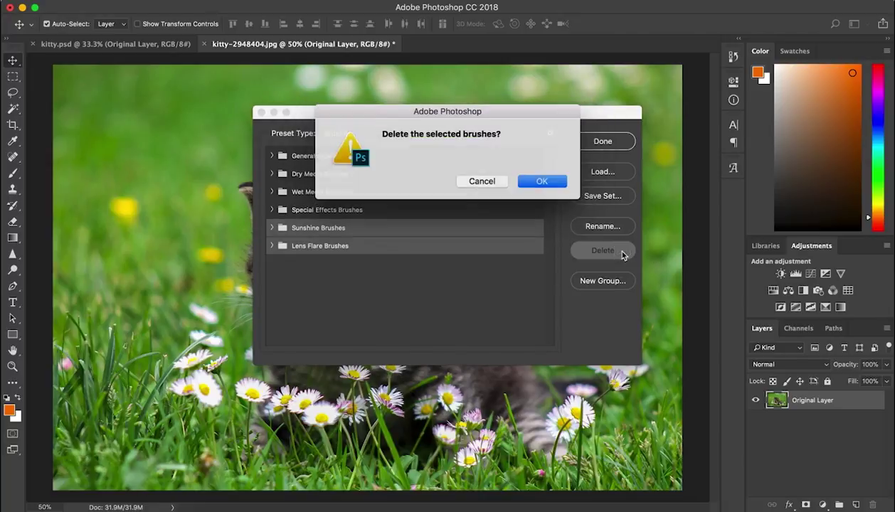
{"action": "left_click", "coordinate": [550, 181]}
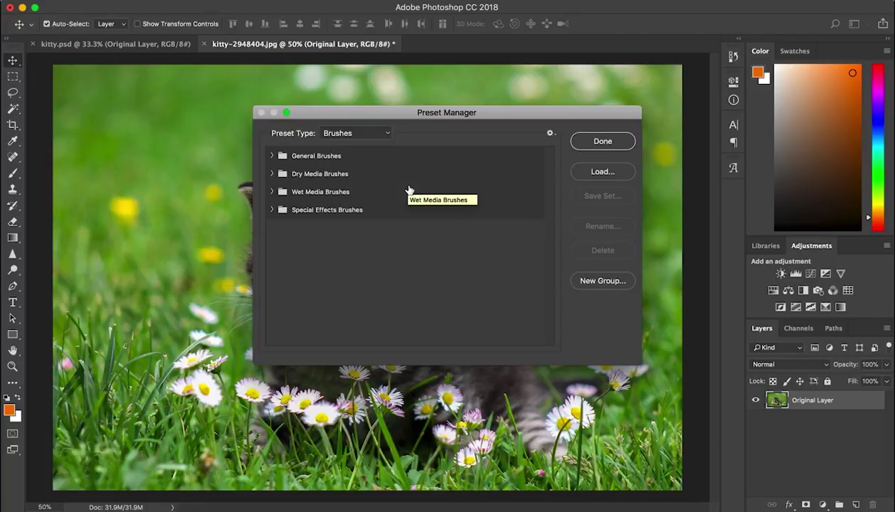
Load the Free Sunshine and Free Lens Flares .abr brush files together.
{"action": "left_click", "coordinate": [620, 171]}
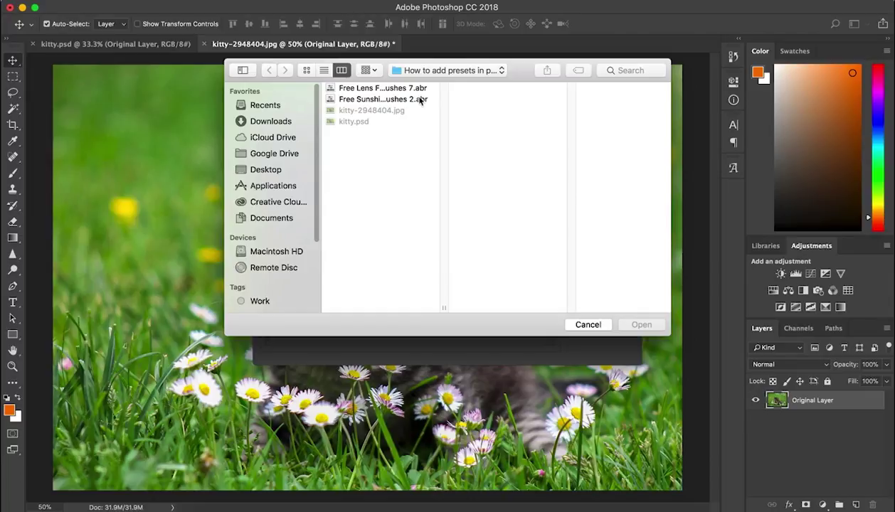
{"action": "left_click", "coordinate": [420, 100]}
{"action": "left_click", "coordinate": [416, 88], "text": "shift"}
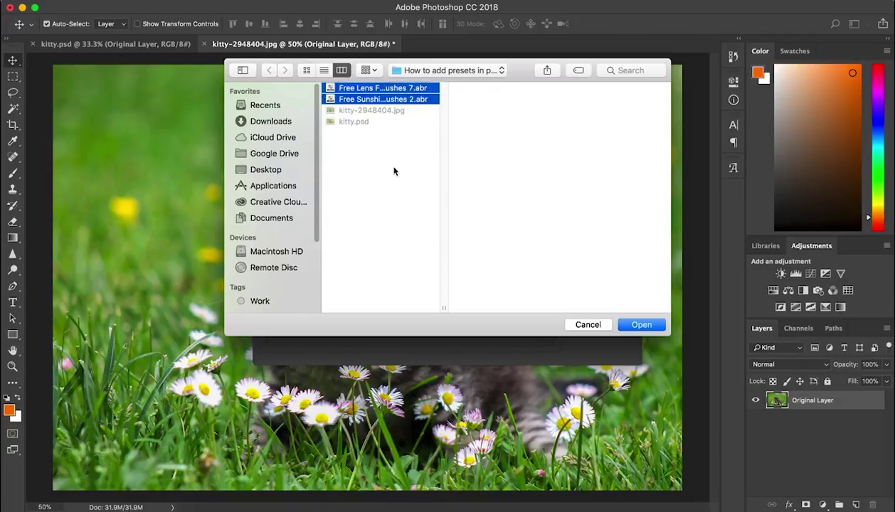
{"action": "left_click", "coordinate": [655, 326]}
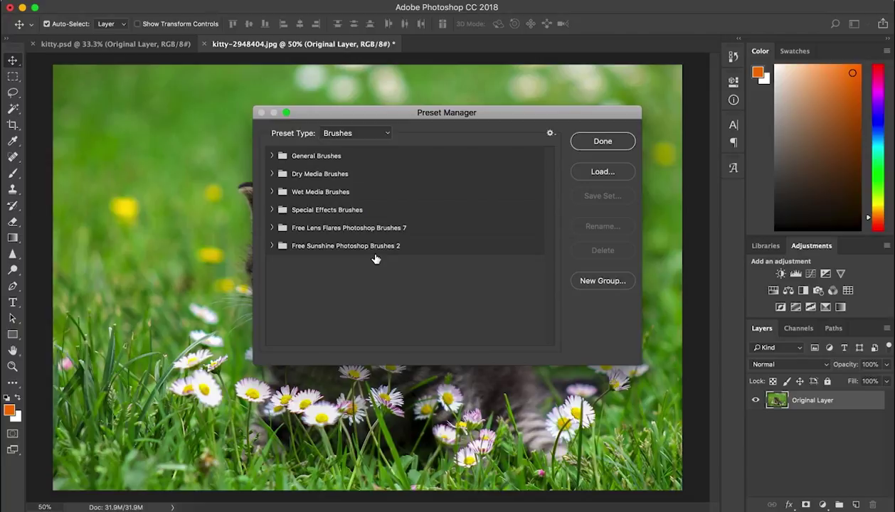
Rename the Free Lens Flares Photoshop Brushes 7 group to 'Lens Flare Brushes'.
{"action": "left_click", "coordinate": [384, 228]}
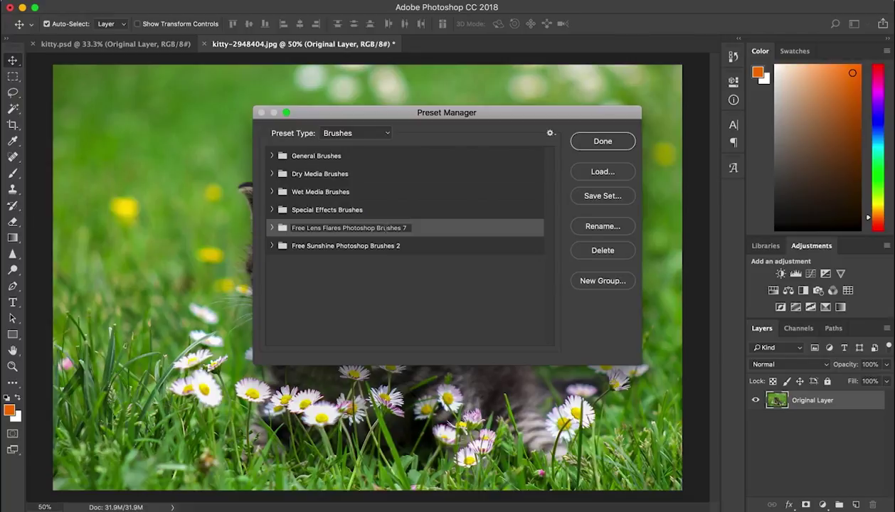
{"action": "double_click", "coordinate": [384, 227]}
{"action": "left_click", "coordinate": [393, 269]}
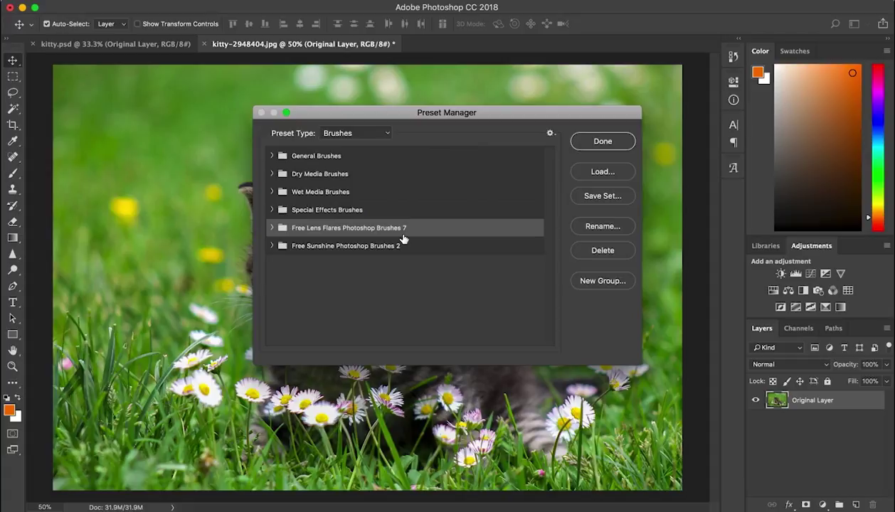
{"action": "left_click", "coordinate": [584, 228]}
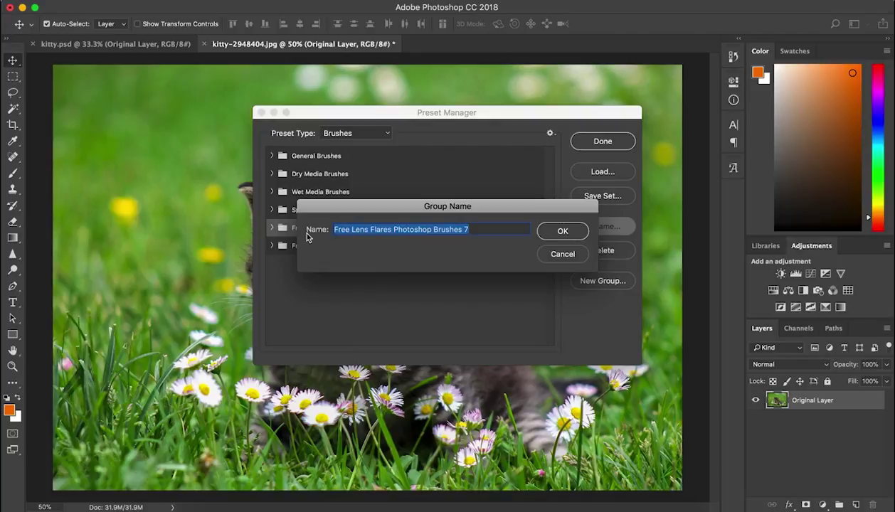
{"action": "type", "text": "Lens Fl"}
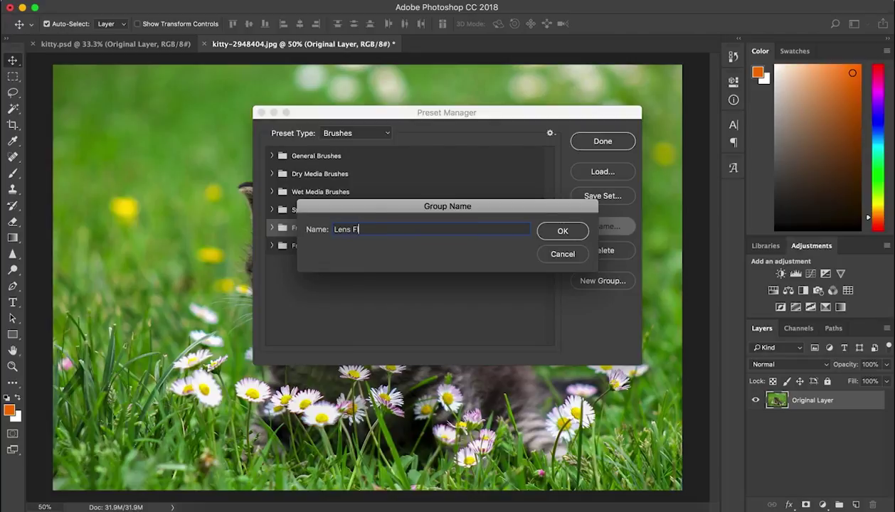
{"action": "type", "text": "are Brushes"}
{"action": "key", "text": "Return"}
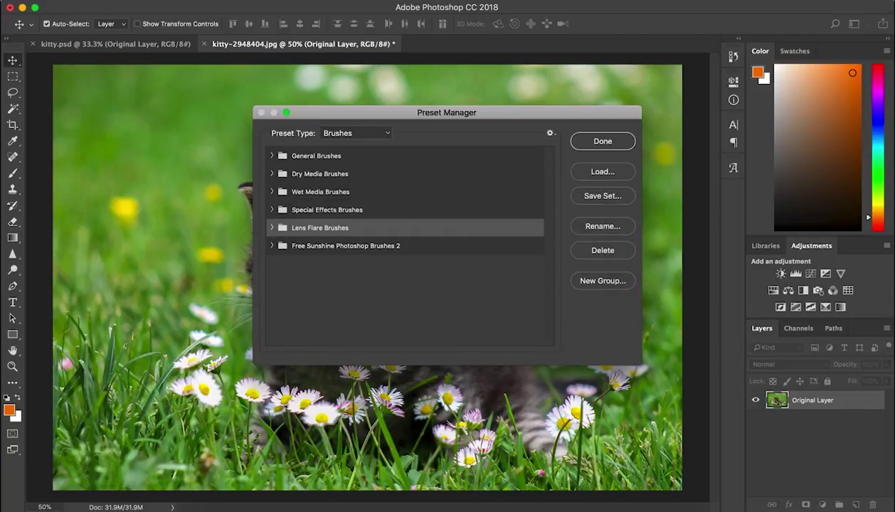
Rename the sunshine group to 'Sunshine Brushes' and close the Preset Manager.
{"action": "left_click", "coordinate": [367, 247]}
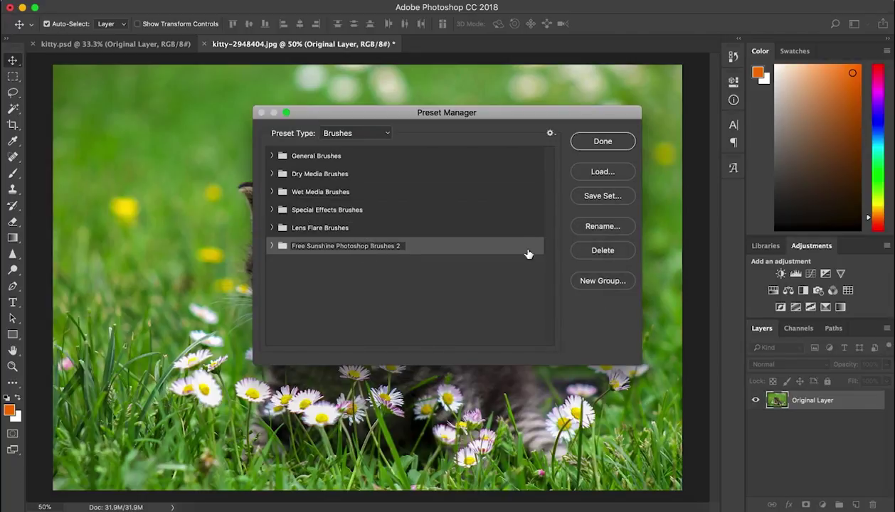
{"action": "double_click", "coordinate": [362, 247]}
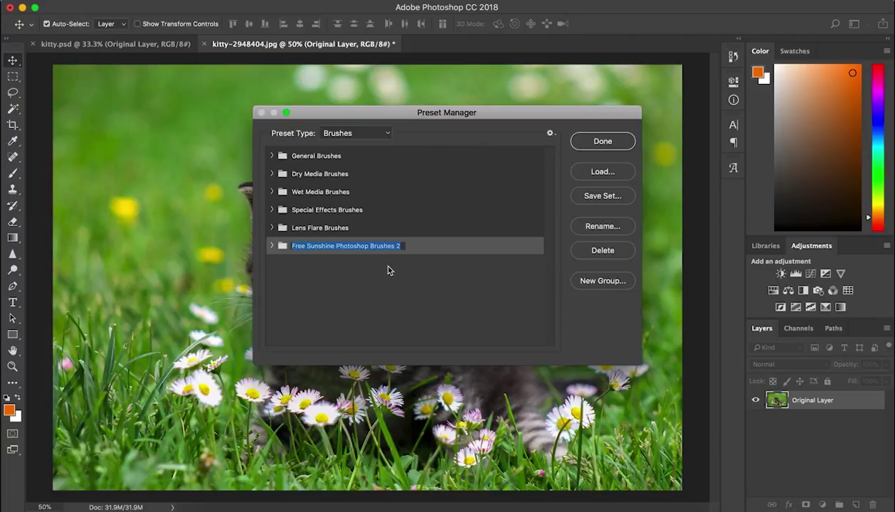
{"action": "type", "text": "Sunshine"}
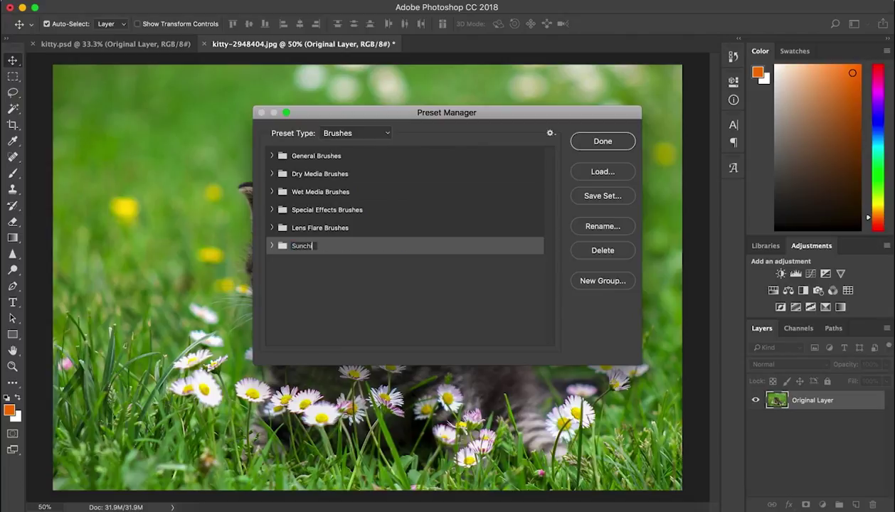
{"action": "key", "text": "BackSpace"}
{"action": "key", "text": "BackSpace"}
{"action": "key", "text": "BackSpace"}
{"action": "key", "text": "BackSpace"}
{"action": "key", "text": "BackSpace"}
{"action": "type", "text": "shine Brushes"}
{"action": "key", "text": "Return"}
{"action": "left_click", "coordinate": [603, 141]}
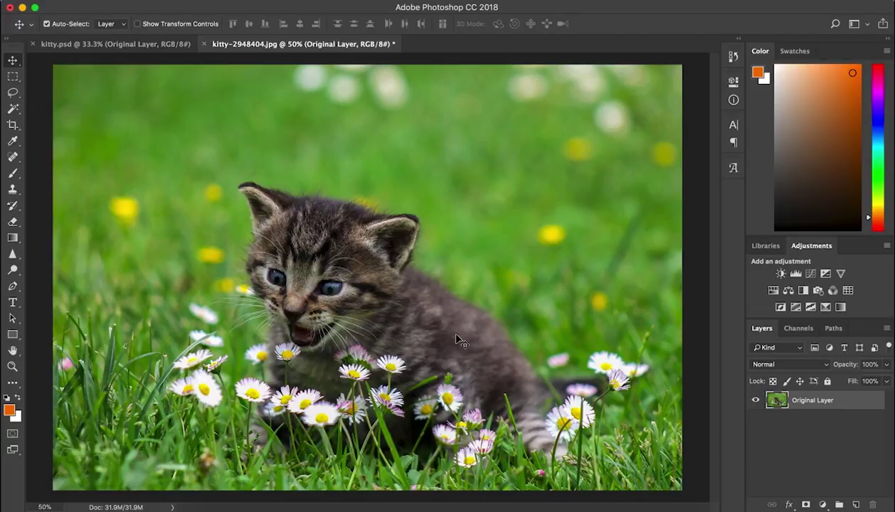
Switch to the Brush tool, deselect the kitten's head, and pick Sunshine brush preset 30.
{"action": "key", "text": "b"}
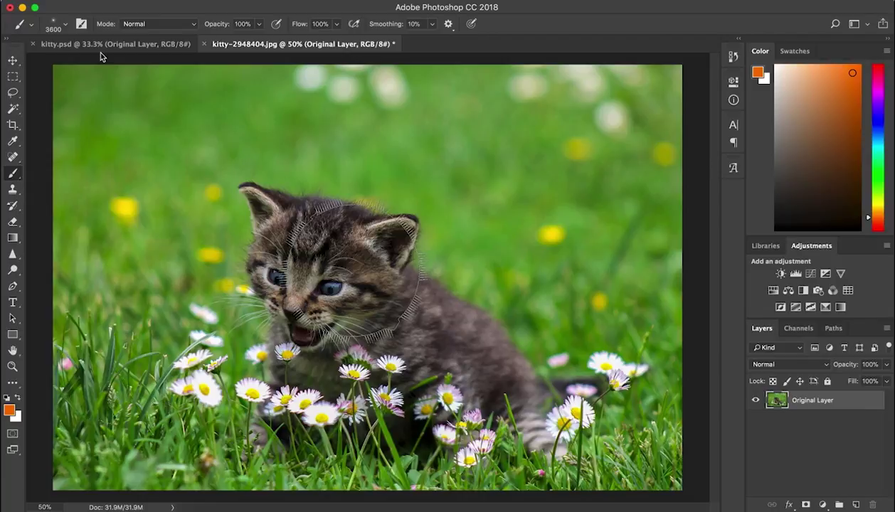
{"action": "key", "text": "super+d"}
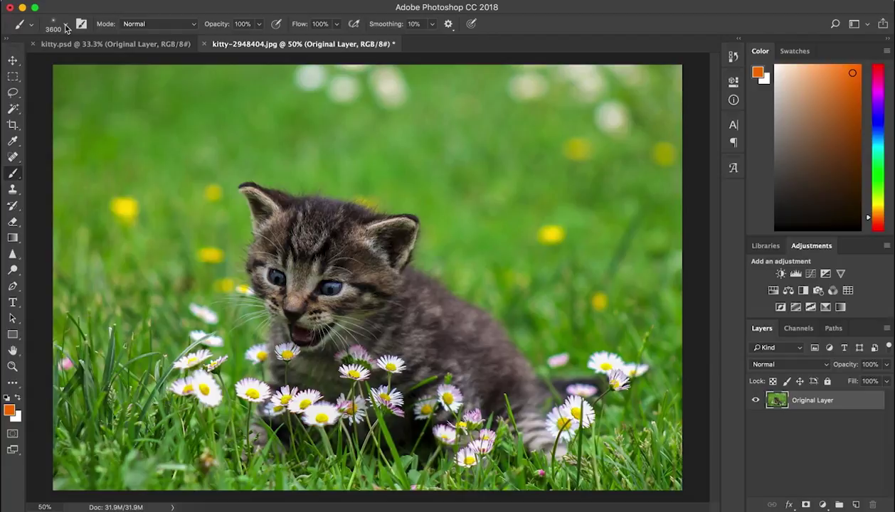
{"action": "left_click", "coordinate": [66, 25]}
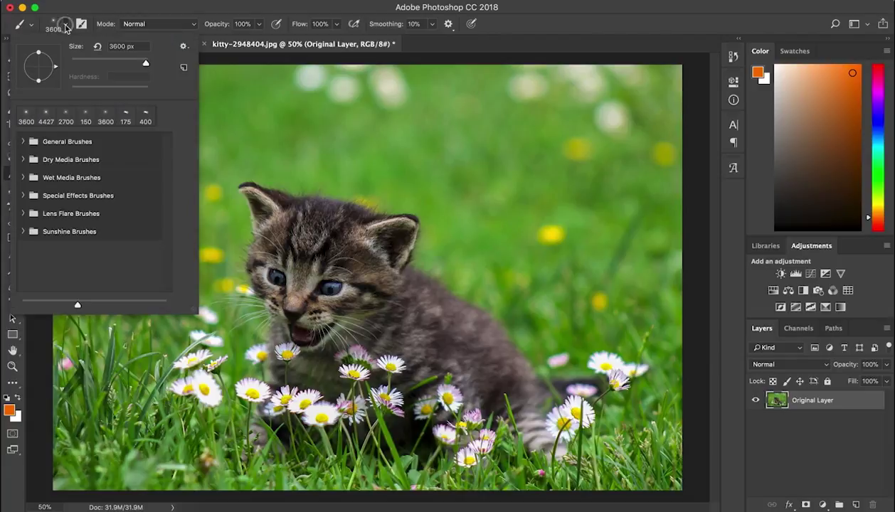
{"action": "left_click", "coordinate": [23, 231]}
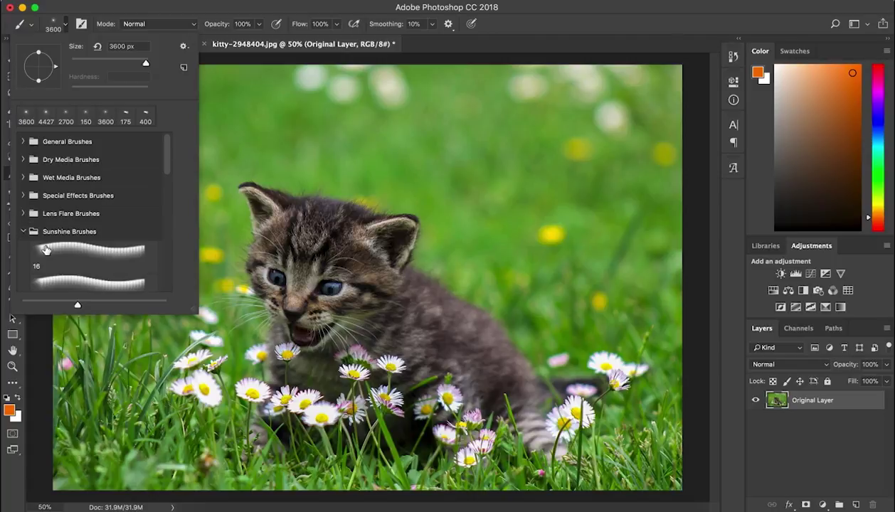
{"action": "scroll", "coordinate": [65, 267], "scroll_direction": "down", "scroll_amount": 2}
{"action": "scroll", "coordinate": [65, 267], "scroll_direction": "down", "scroll_amount": 1}
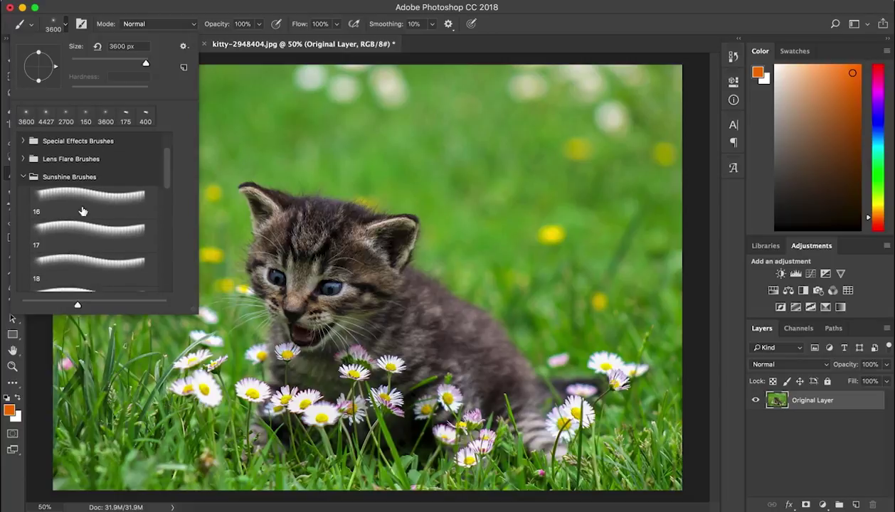
{"action": "scroll", "coordinate": [86, 263], "scroll_direction": "down", "scroll_amount": 15}
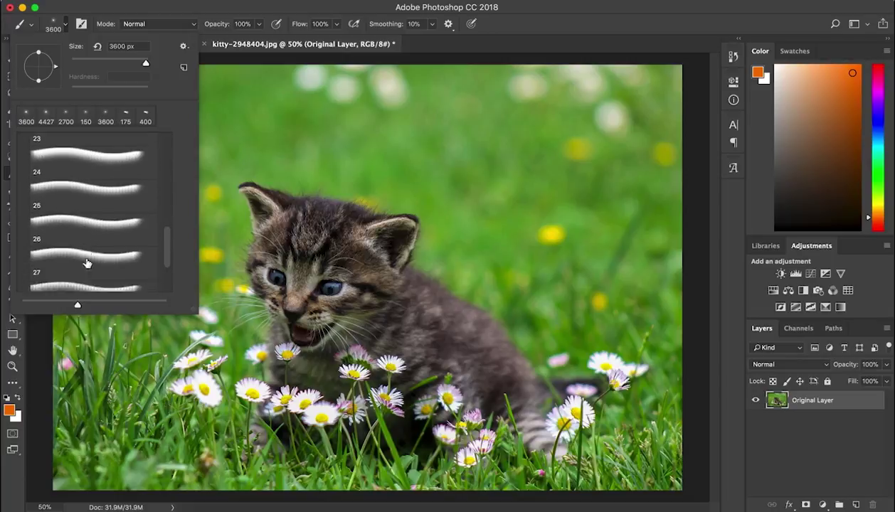
{"action": "scroll", "coordinate": [89, 256], "scroll_direction": "up", "scroll_amount": 15}
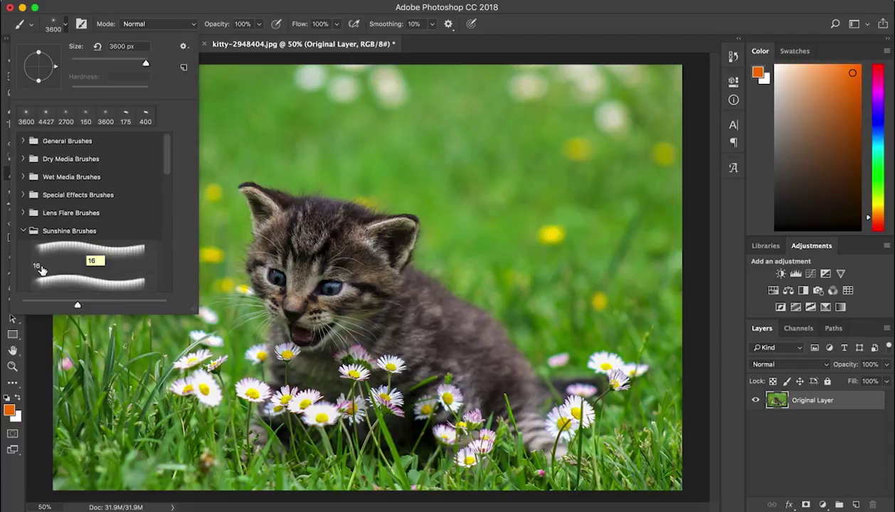
{"action": "scroll", "coordinate": [43, 270], "scroll_direction": "down", "scroll_amount": 5}
{"action": "scroll", "coordinate": [43, 269], "scroll_direction": "down", "scroll_amount": 10}
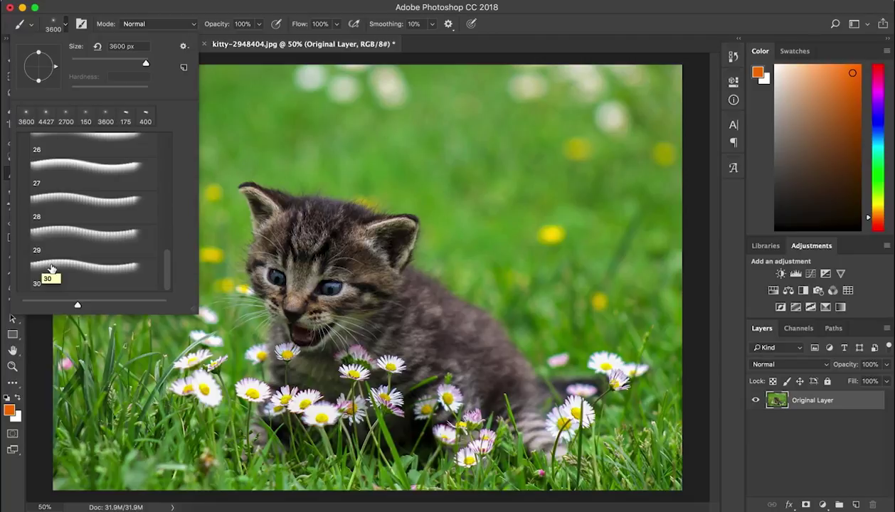
{"action": "double_click", "coordinate": [88, 267]}
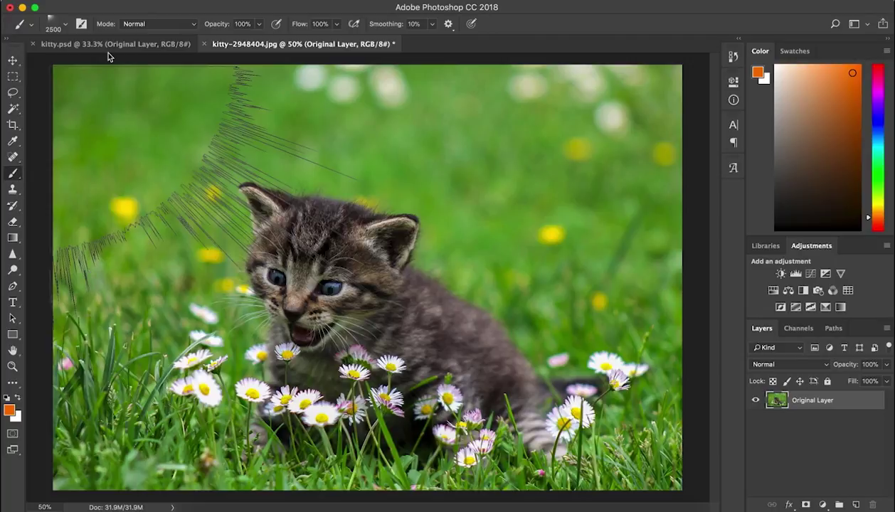
Swap to a different 2500 px sun-ray preset from Sunshine Brushes.
{"action": "left_click", "coordinate": [65, 25]}
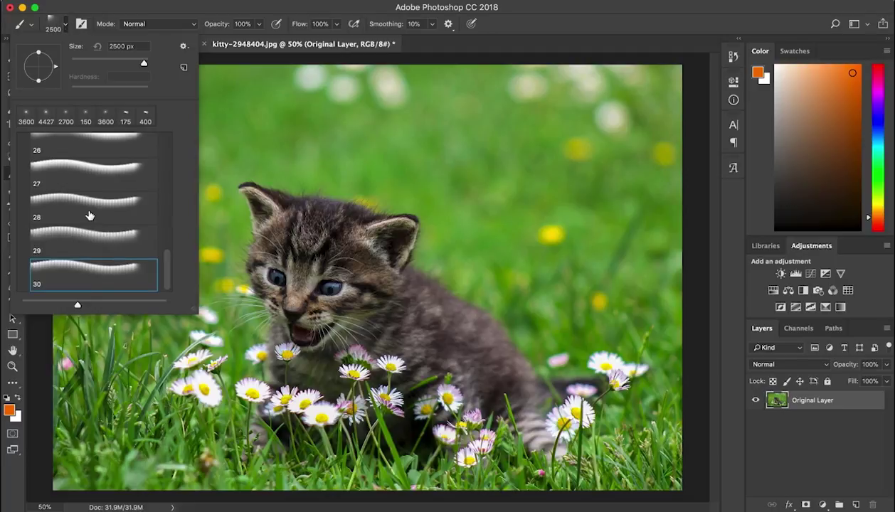
{"action": "scroll", "coordinate": [89, 215], "scroll_direction": "up", "scroll_amount": 9}
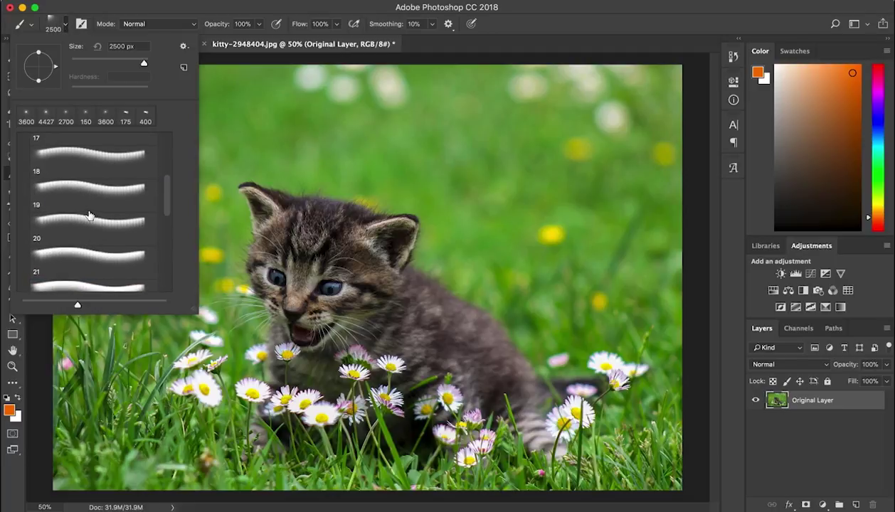
{"action": "scroll", "coordinate": [89, 215], "scroll_direction": "up", "scroll_amount": 2}
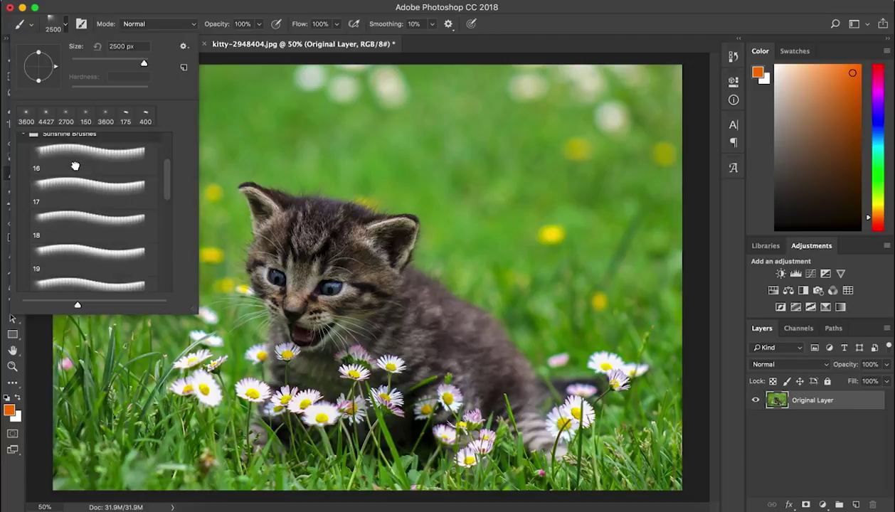
{"action": "double_click", "coordinate": [75, 166]}
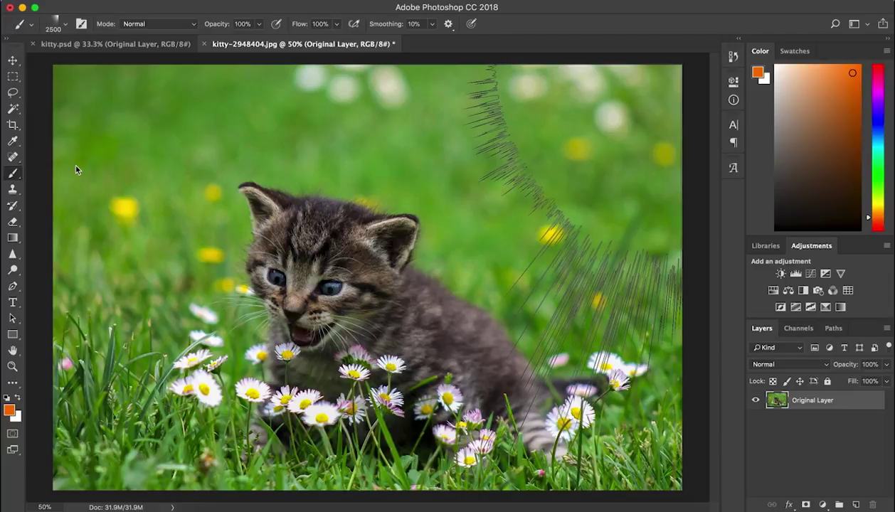
Paint a test sun-ray stroke, add a new empty layer, and duplicate Original Layer.
{"action": "left_click", "coordinate": [480, 254]}
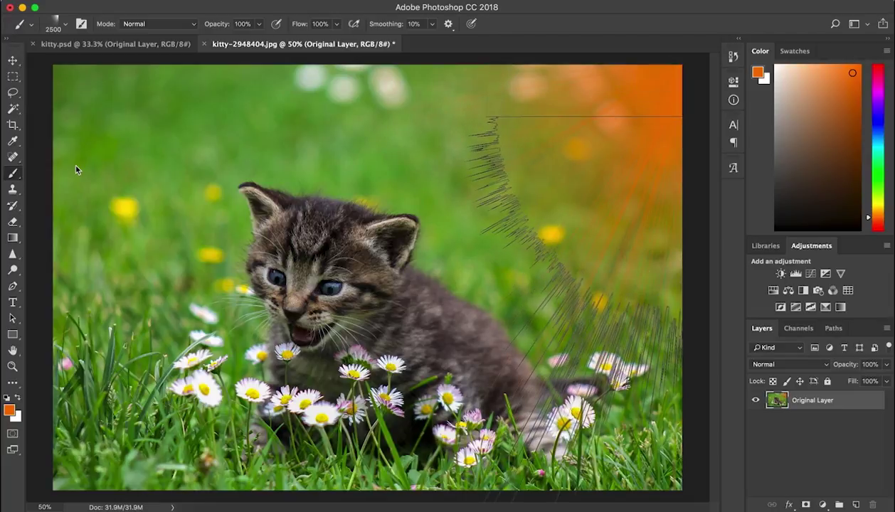
{"action": "key", "text": "alt+shift+super+n"}
{"action": "left_click", "coordinate": [828, 419]}
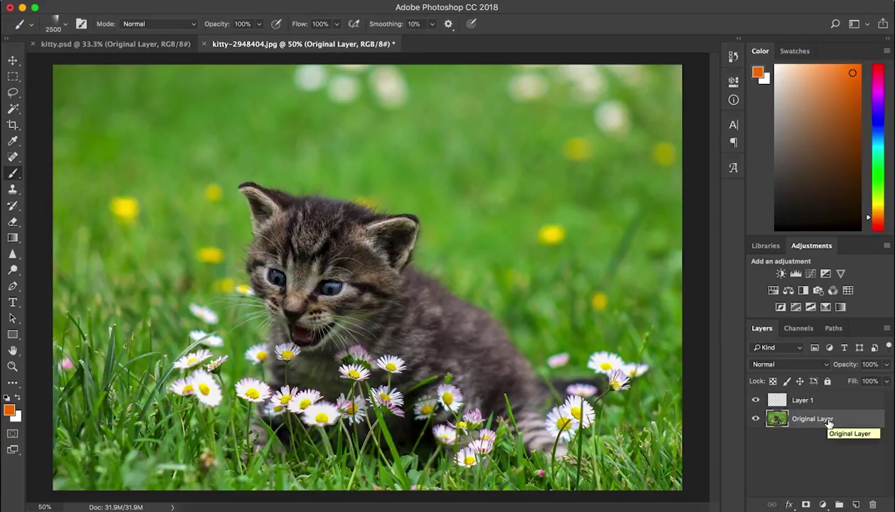
{"action": "key", "text": "super+j"}
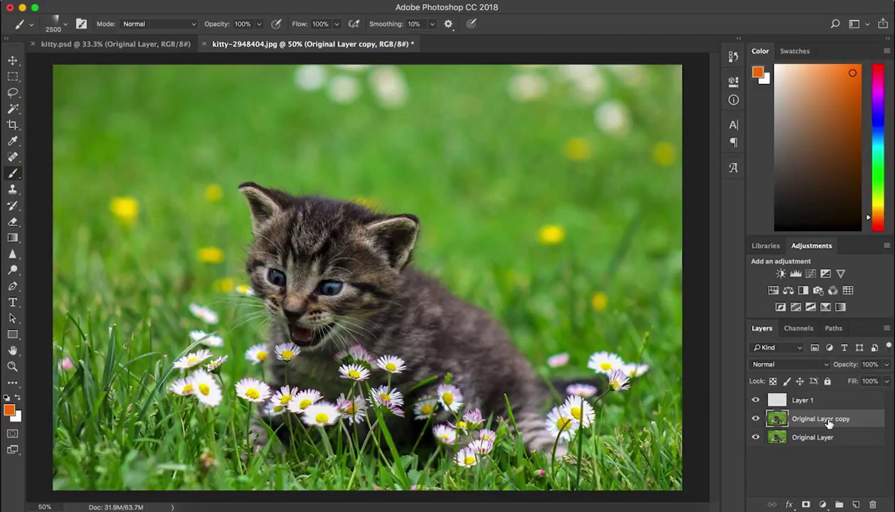
Rename the copy to 'Duplicate layer' and the empty Layer 1 to 'Sun'.
{"action": "double_click", "coordinate": [825, 418]}
{"action": "type", "text": "Duplicat"}
{"action": "key", "text": "BackSpace"}
{"action": "type", "text": "te layer"}
{"action": "key", "text": "Return"}
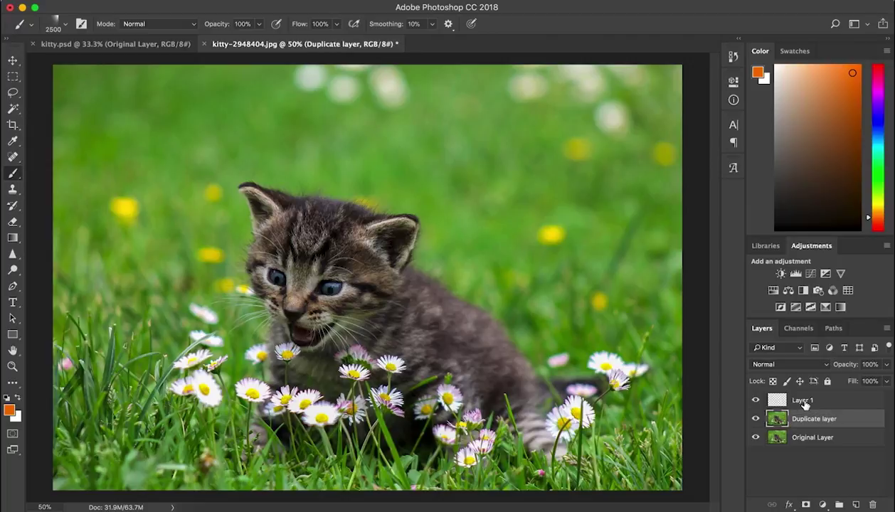
{"action": "double_click", "coordinate": [803, 401]}
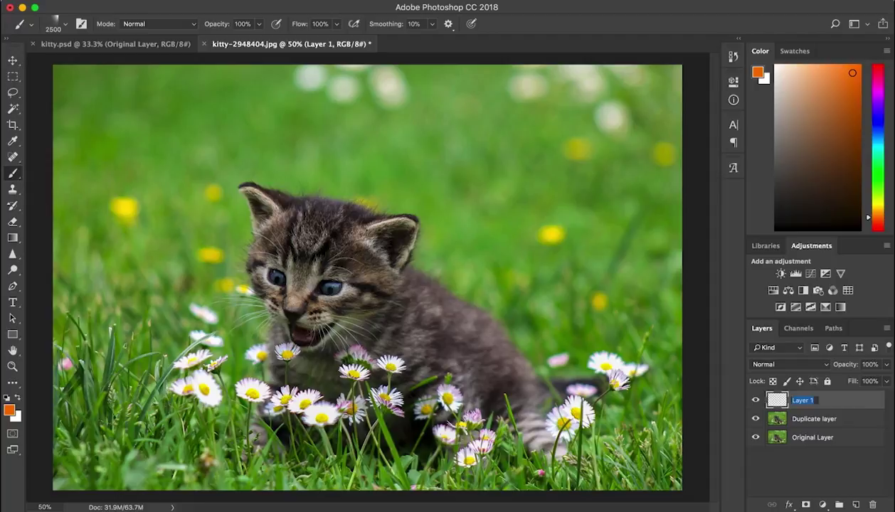
{"action": "type", "text": "Sun"}
{"action": "key", "text": "Return"}
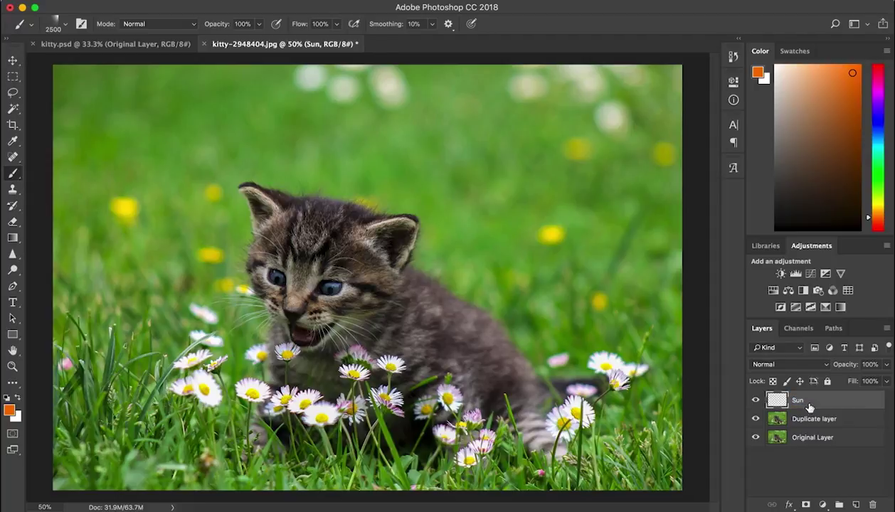
Set the foreground colour to bright yellow and stamp sun rays into the top-right corner.
{"action": "left_click", "coordinate": [8, 410]}
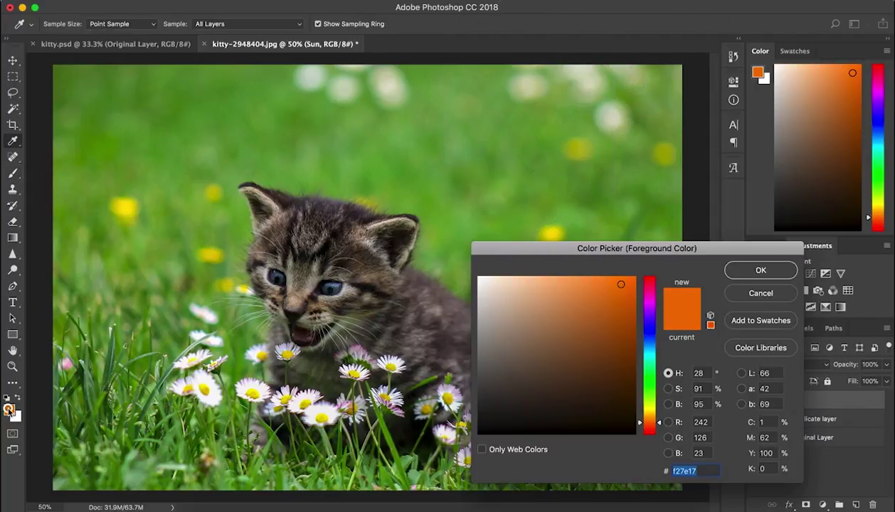
{"action": "left_click", "coordinate": [649, 407]}
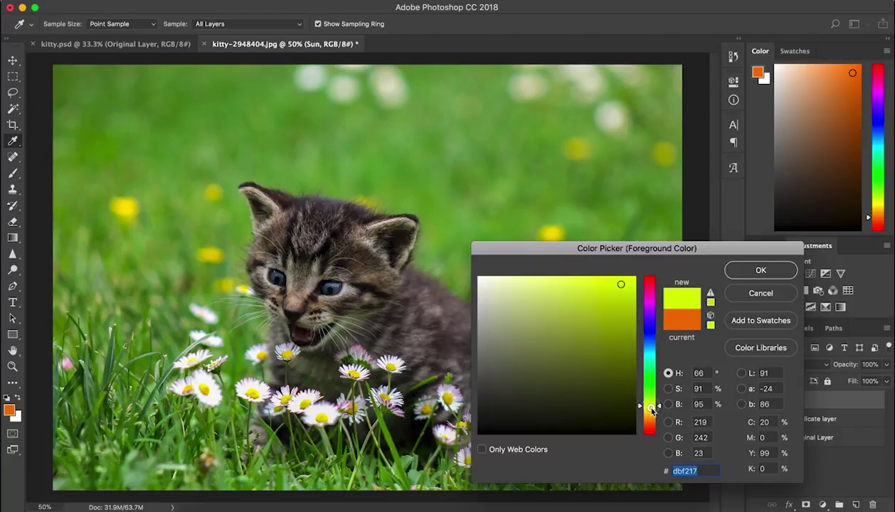
{"action": "left_click", "coordinate": [652, 410]}
{"action": "left_click", "coordinate": [624, 288]}
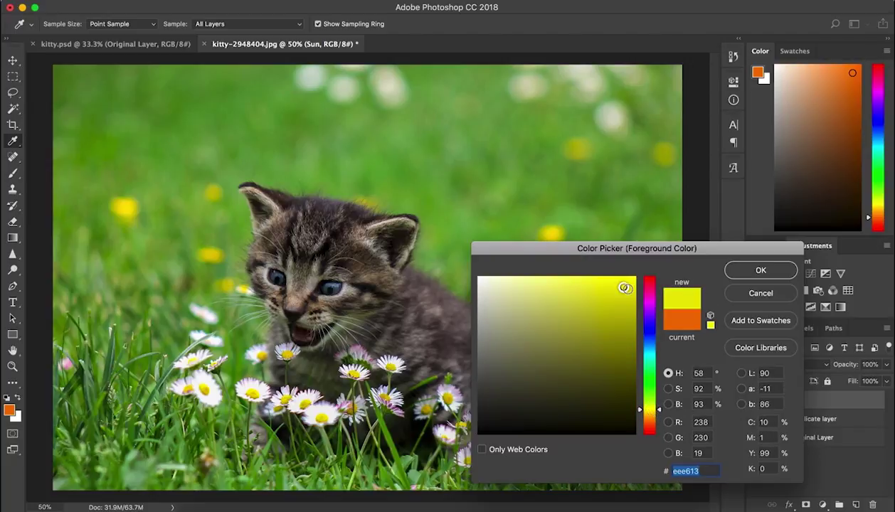
{"action": "left_click", "coordinate": [729, 271]}
{"action": "key", "text": "b"}
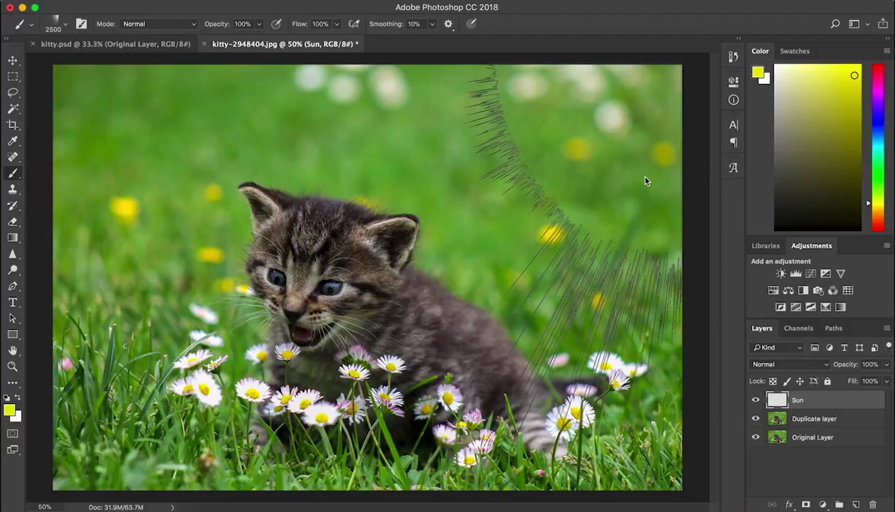
{"action": "left_click", "coordinate": [489, 256]}
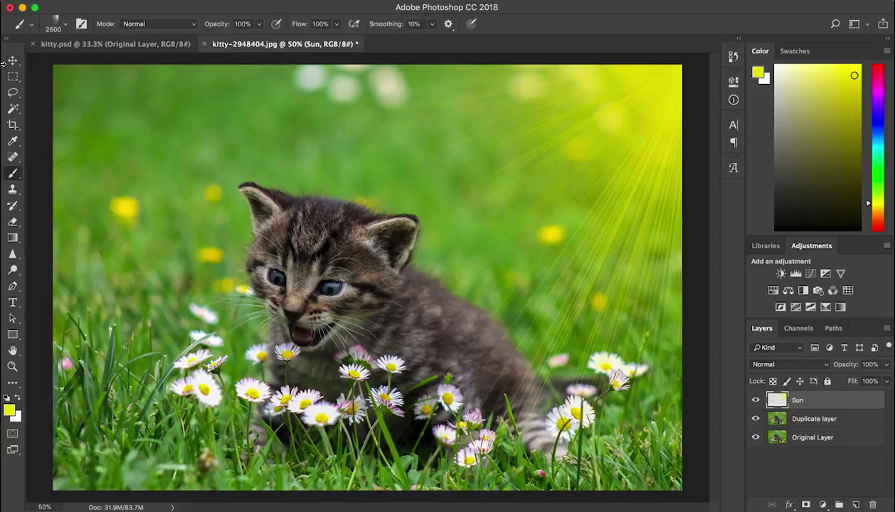
Choose the first Lens Flare Brushes tip and shrink it to 1000 px.
{"action": "left_click", "coordinate": [61, 29]}
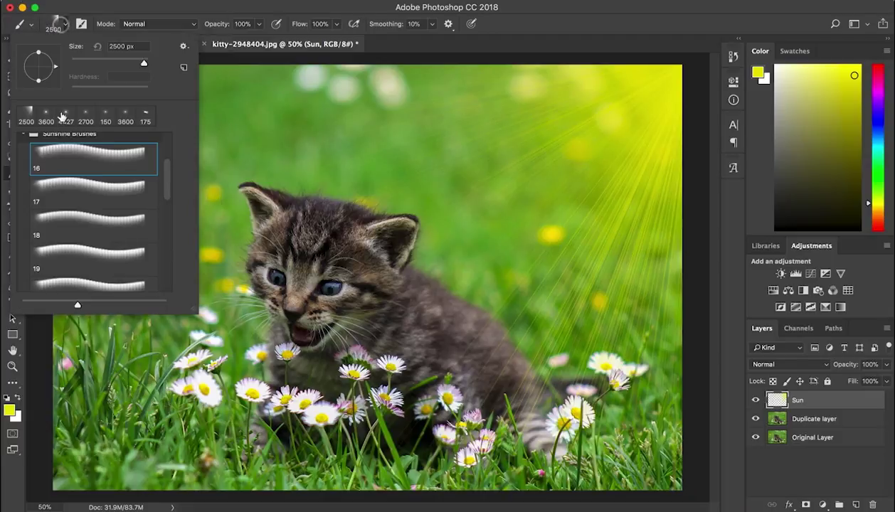
{"action": "left_click", "coordinate": [25, 135]}
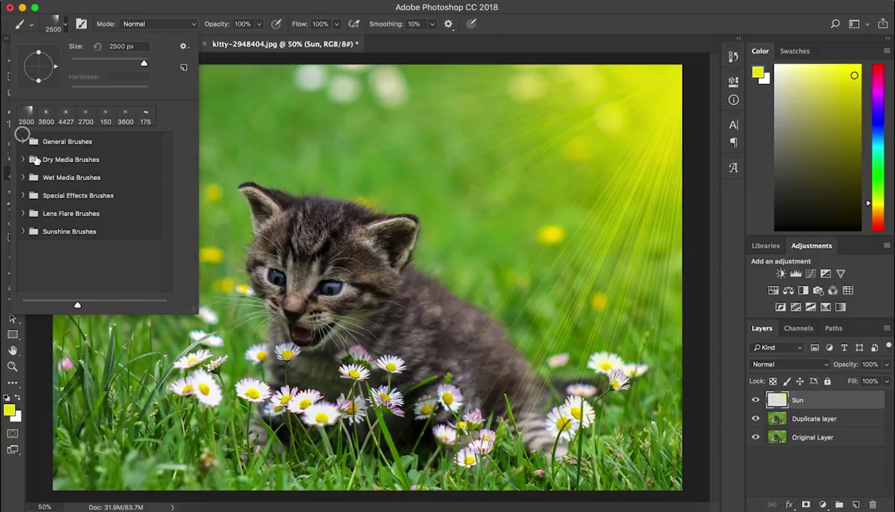
{"action": "left_click", "coordinate": [23, 212]}
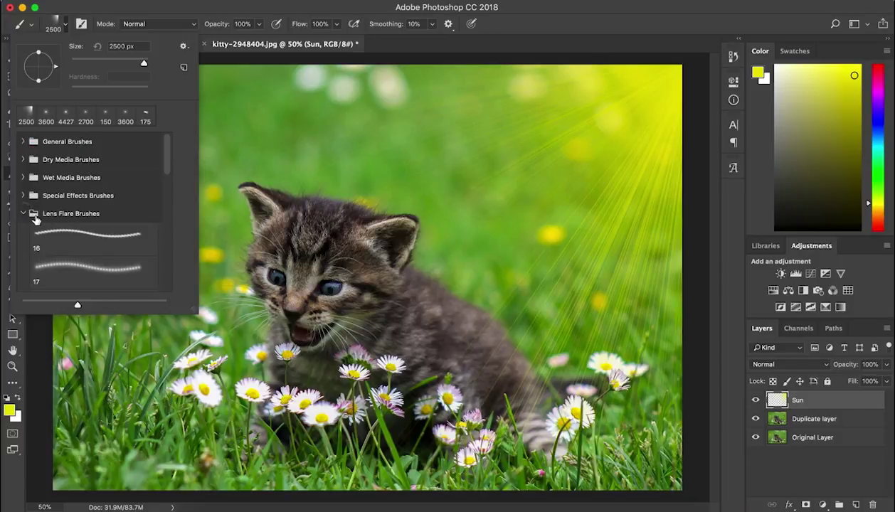
{"action": "double_click", "coordinate": [68, 236]}
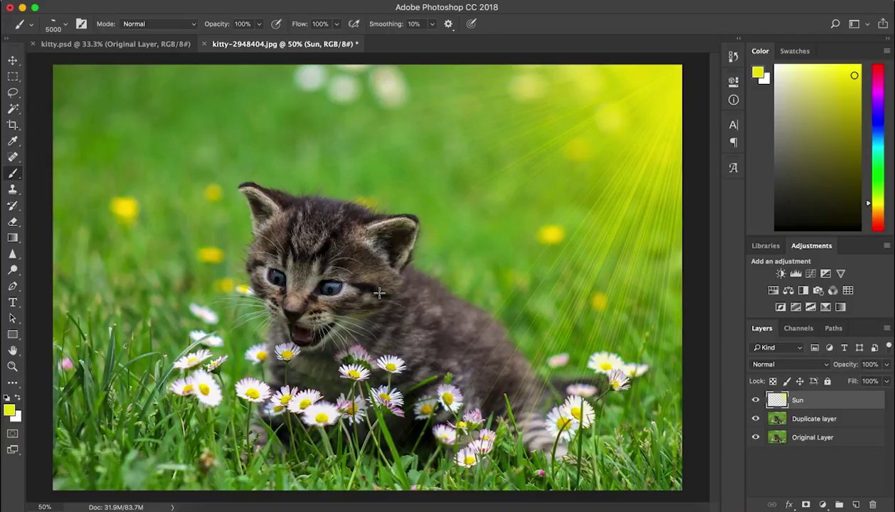
{"action": "key", "text": "bracketleft"}
{"action": "key", "text": "bracketleft"}
{"action": "key", "text": "bracketleft"}
{"action": "key", "text": "bracketleft"}
{"action": "key", "text": "bracketleft"}
{"action": "key", "text": "bracketleft"}
{"action": "key", "text": "bracketleft"}
{"action": "key", "text": "bracketleft"}
{"action": "key", "text": "bracketleft"}
{"action": "key", "text": "bracketleft"}
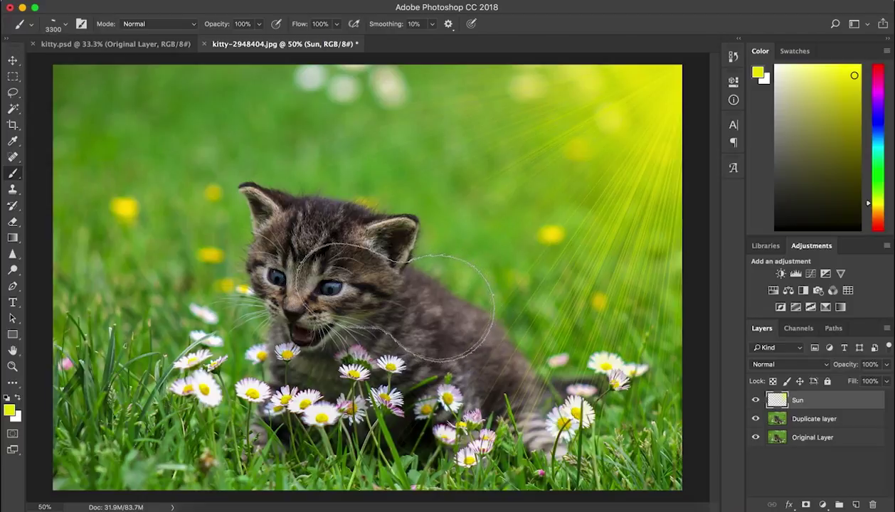
{"action": "key", "text": "bracketleft"}
{"action": "key", "text": "bracketleft"}
{"action": "key", "text": "bracketleft"}
{"action": "key", "text": "bracketleft"}
{"action": "key", "text": "bracketleft"}
{"action": "key", "text": "bracketleft"}
{"action": "key", "text": "bracketleft"}
{"action": "key", "text": "bracketleft"}
{"action": "key", "text": "bracketleft"}
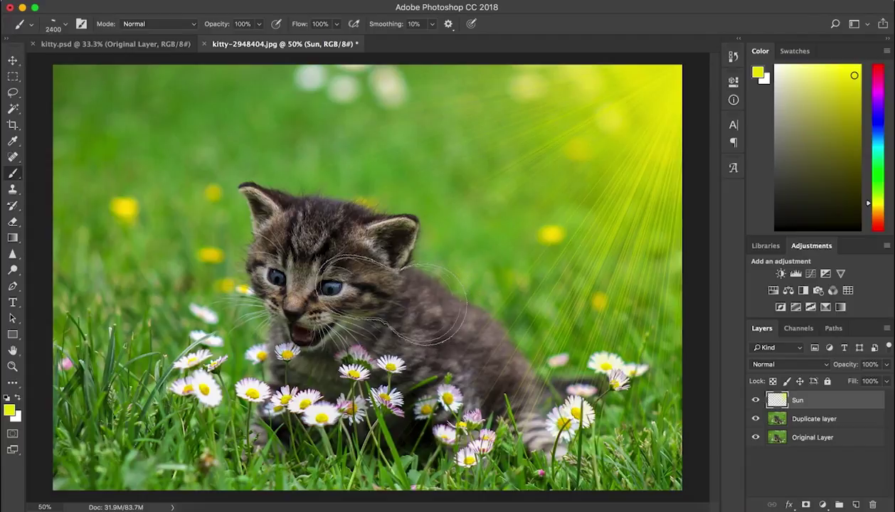
{"action": "key", "text": "bracketleft"}
{"action": "key", "text": "bracketleft"}
{"action": "key", "text": "bracketleft"}
{"action": "key", "text": "bracketleft"}
{"action": "key", "text": "bracketleft"}
{"action": "key", "text": "bracketleft"}
{"action": "key", "text": "bracketleft"}
{"action": "key", "text": "bracketleft"}
{"action": "key", "text": "bracketleft"}
{"action": "key", "text": "bracketleft"}
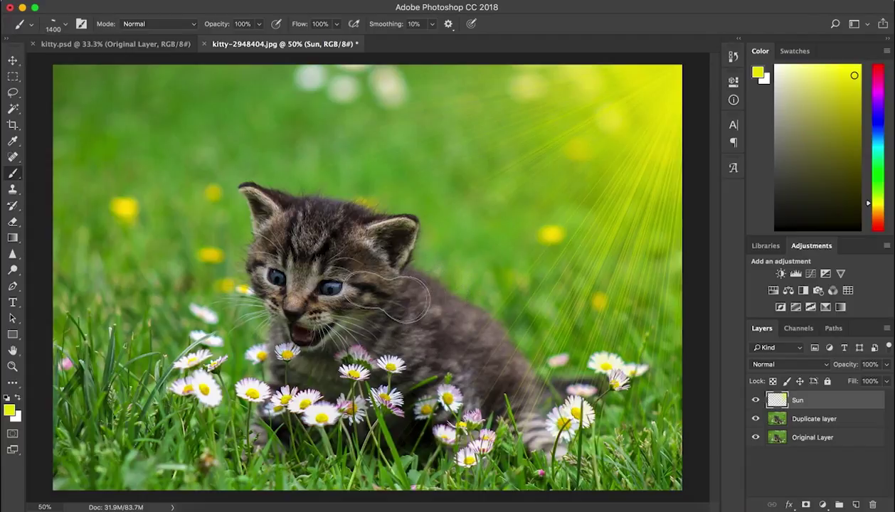
{"action": "key", "text": "bracketleft"}
{"action": "key", "text": "bracketleft"}
{"action": "key", "text": "bracketleft"}
{"action": "key", "text": "bracketleft"}
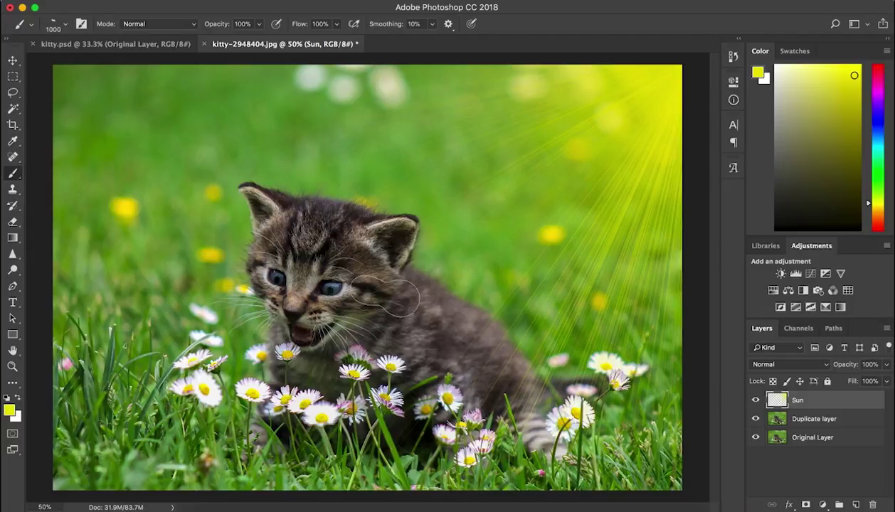
Switch to a different brush from the Lens Flare Brushes set.
{"action": "left_click", "coordinate": [63, 23]}
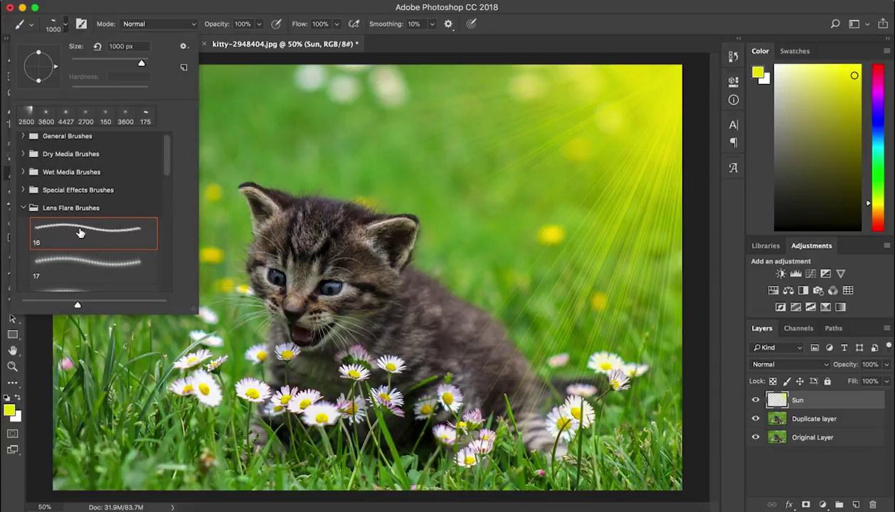
{"action": "scroll", "coordinate": [75, 224], "scroll_direction": "down", "scroll_amount": 10}
{"action": "scroll", "coordinate": [68, 224], "scroll_direction": "down", "scroll_amount": 4}
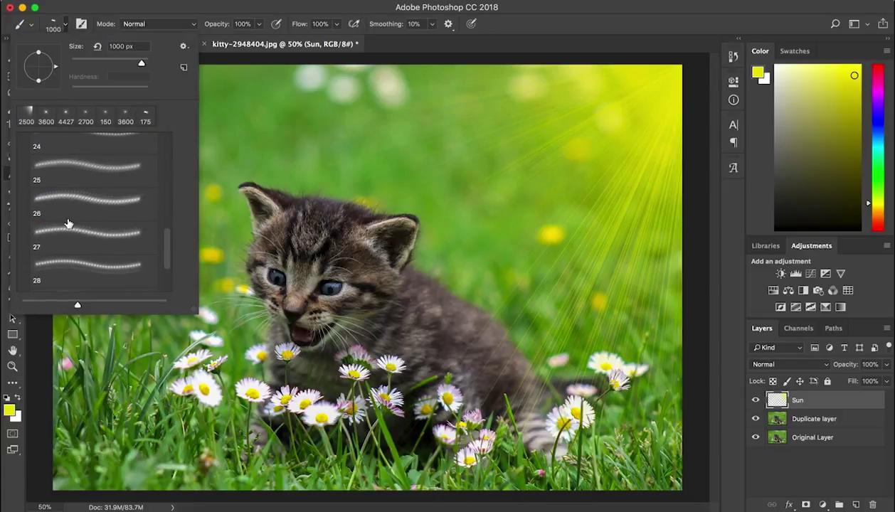
{"action": "double_click", "coordinate": [62, 280]}
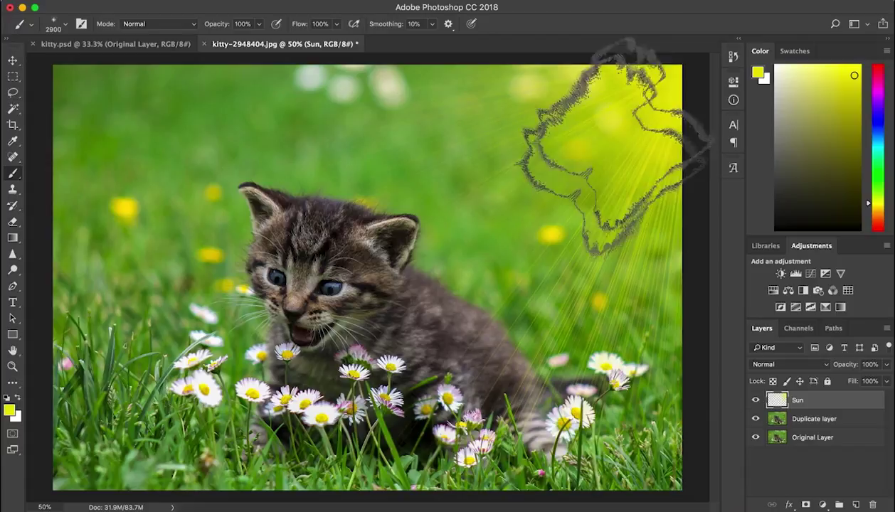
Reduce the lens flare brush to 175 px, test a flare on the kitten's right eye, then undo it.
{"action": "key", "text": "bracketleft"}
{"action": "key", "text": "bracketleft"}
{"action": "key", "text": "bracketleft"}
{"action": "key", "text": "bracketleft"}
{"action": "key", "text": "bracketleft"}
{"action": "key", "text": "bracketleft"}
{"action": "key", "text": "bracketleft"}
{"action": "key", "text": "bracketleft"}
{"action": "key", "text": "bracketleft"}
{"action": "key", "text": "bracketleft"}
{"action": "key", "text": "bracketleft"}
{"action": "key", "text": "bracketleft"}
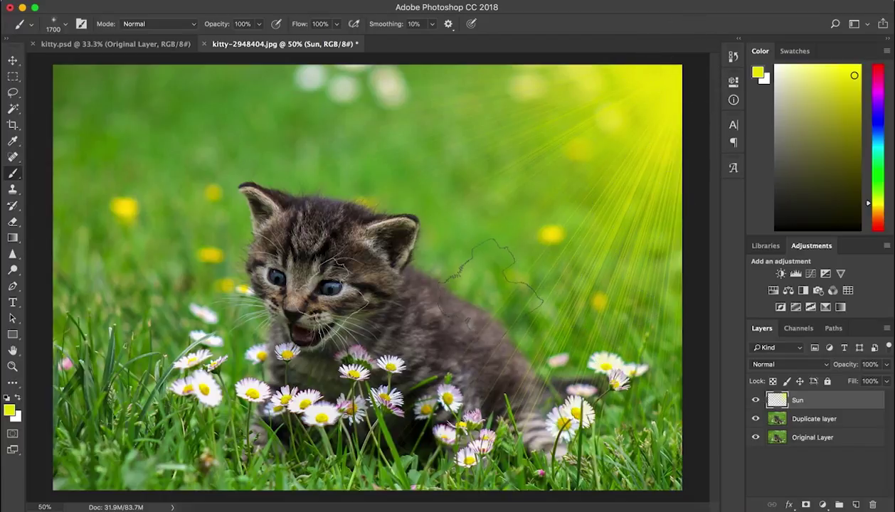
{"action": "key", "text": "bracketleft"}
{"action": "key", "text": "bracketleft"}
{"action": "key", "text": "bracketleft"}
{"action": "key", "text": "bracketleft"}
{"action": "key", "text": "bracketleft"}
{"action": "key", "text": "bracketleft"}
{"action": "key", "text": "bracketleft"}
{"action": "key", "text": "bracketleft"}
{"action": "key", "text": "bracketleft"}
{"action": "key", "text": "bracketleft"}
{"action": "key", "text": "bracketleft"}
{"action": "key", "text": "bracketleft"}
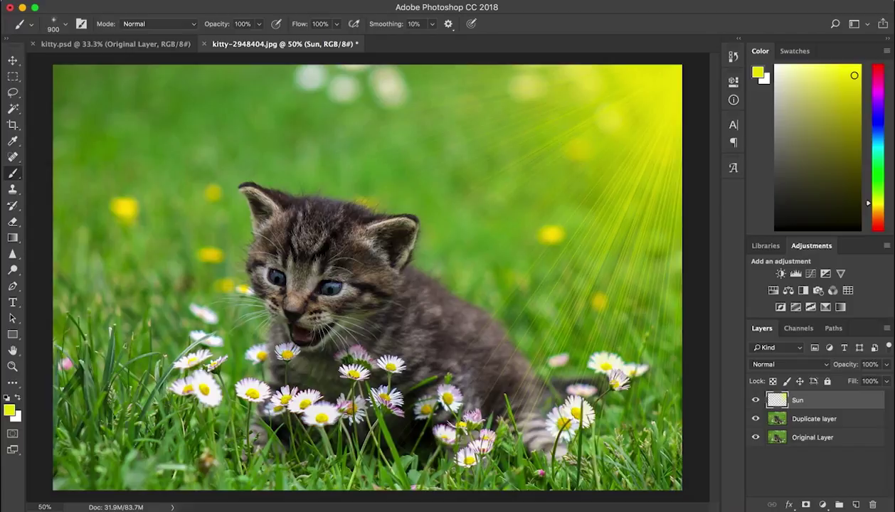
{"action": "key", "text": "bracketleft"}
{"action": "key", "text": "bracketleft"}
{"action": "key", "text": "bracketleft"}
{"action": "key", "text": "bracketleft"}
{"action": "key", "text": "bracketleft"}
{"action": "left_click", "coordinate": [330, 287]}
{"action": "key", "text": "super+z"}
{"action": "key", "text": "super+z"}
Blur the Sun layer's rays with a 16.2 px Gaussian Blur, comparing Preview off and on.
{"action": "key", "text": "v"}
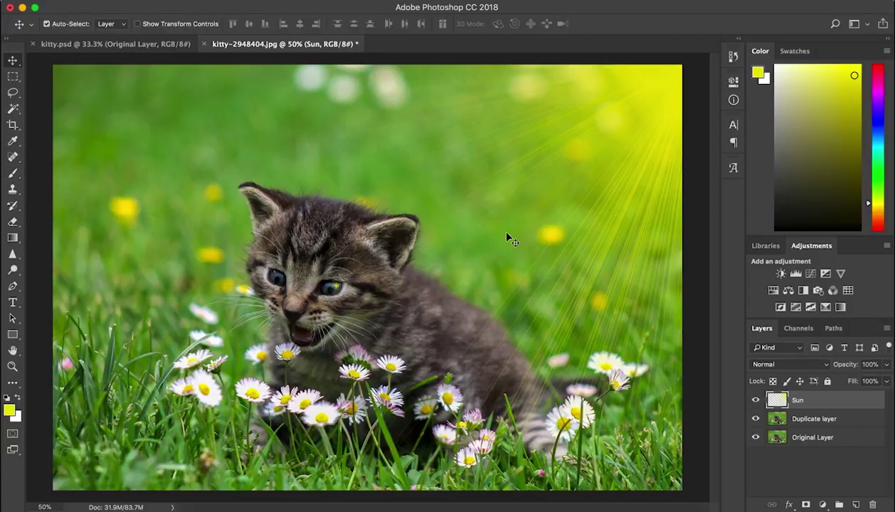
{"action": "left_click", "coordinate": [304, 1]}
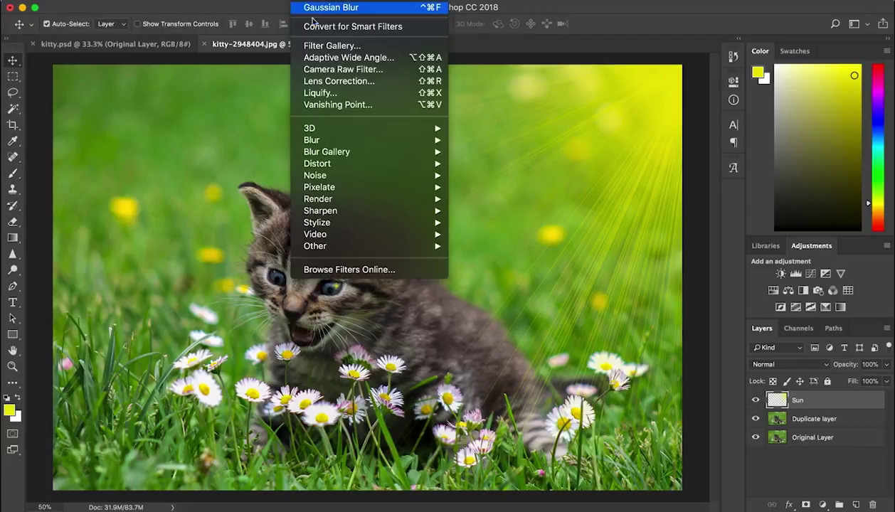
{"action": "mouse_move", "coordinate": [327, 140]}
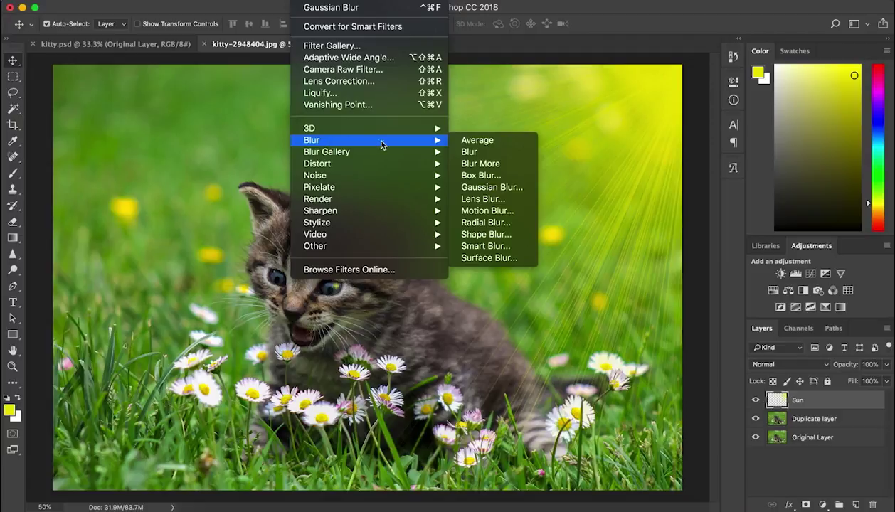
{"action": "left_click", "coordinate": [487, 188]}
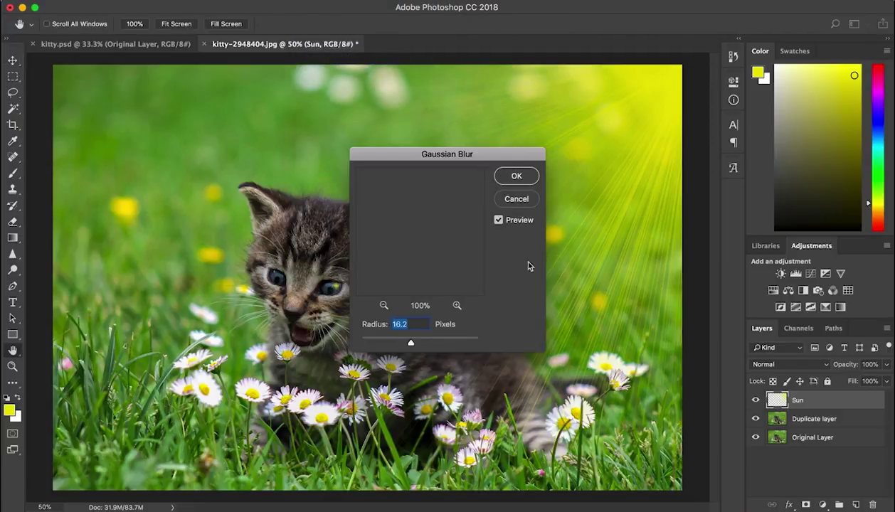
{"action": "left_click_drag", "start_coordinate": [441, 158], "coordinate": [254, 178]}
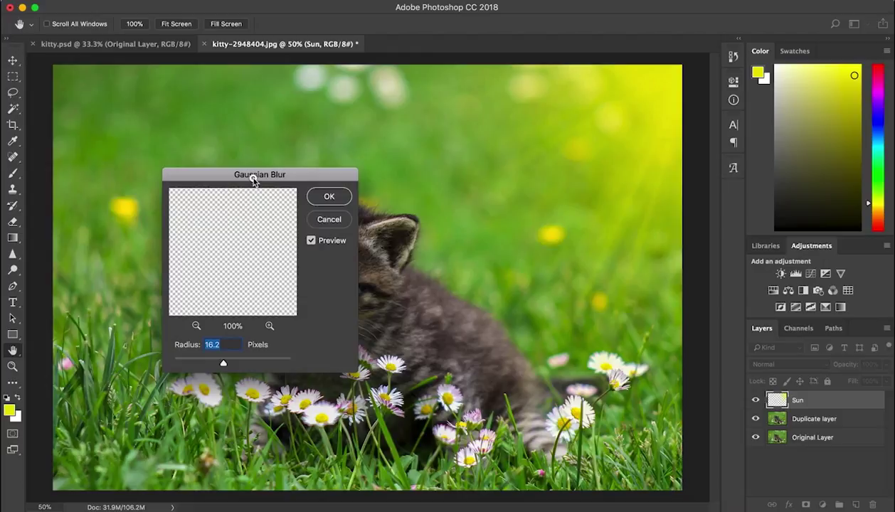
{"action": "left_click", "coordinate": [311, 241]}
{"action": "left_click", "coordinate": [311, 242]}
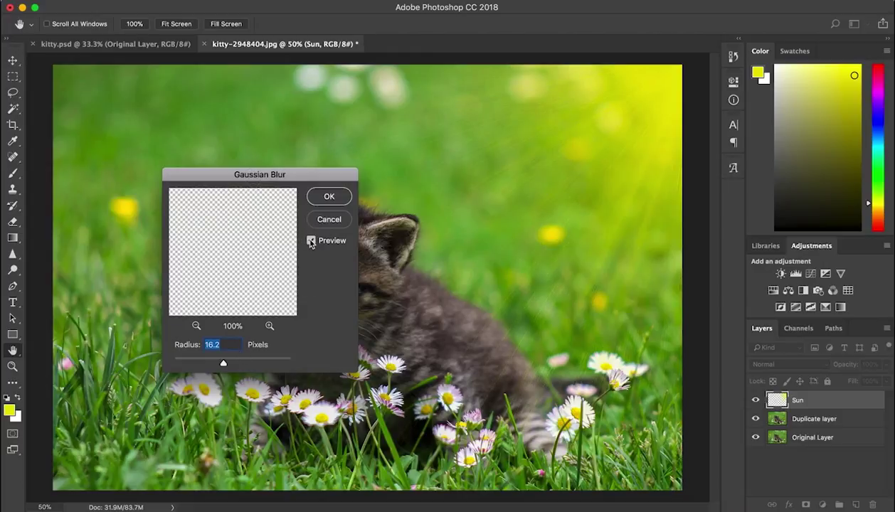
{"action": "left_click_drag", "start_coordinate": [249, 175], "coordinate": [174, 165]}
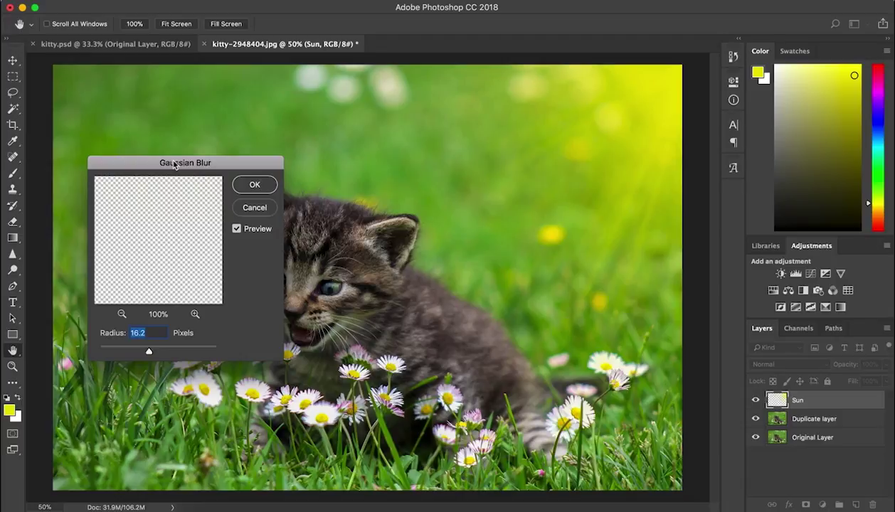
{"action": "left_click", "coordinate": [262, 189]}
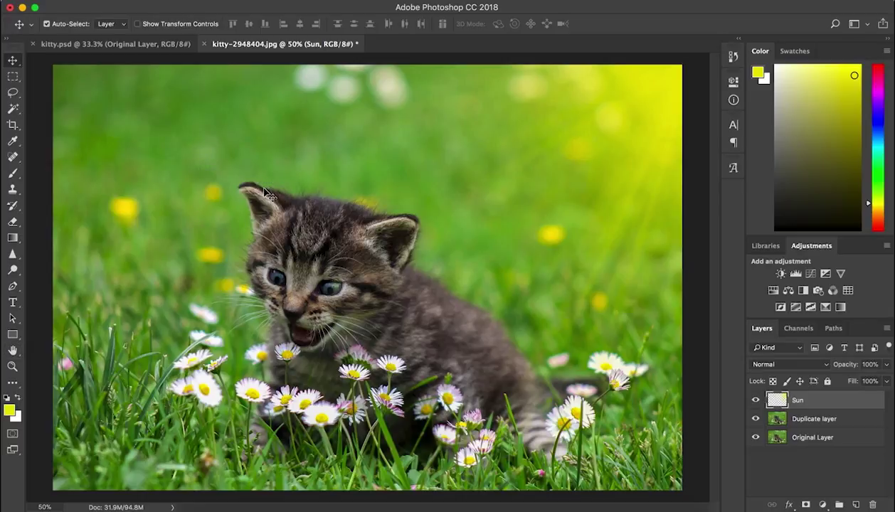